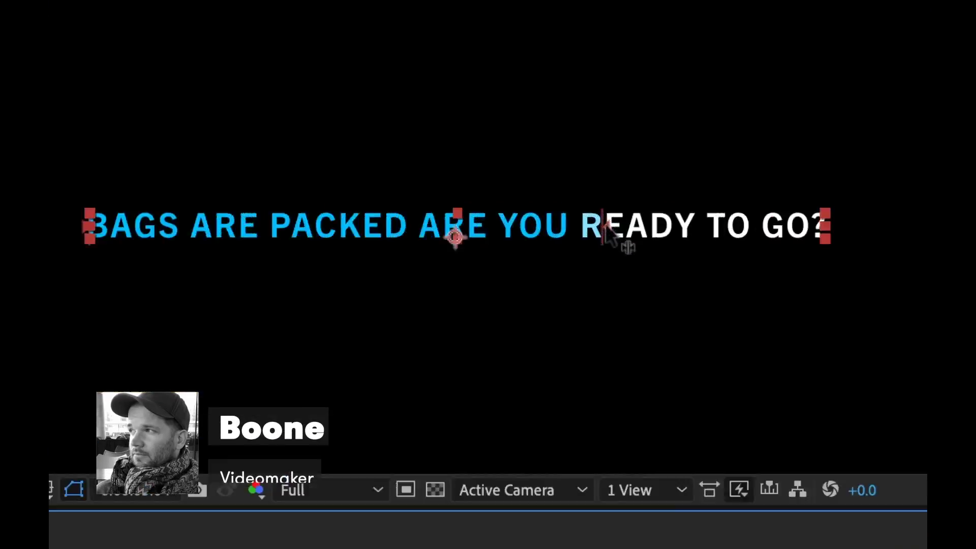
- Add a keyframe between markers 1 and 2 in the lyric highlight animation and preview its timing
scroll(656, 436, down, 3)
scroll(655, 436, down, 3)
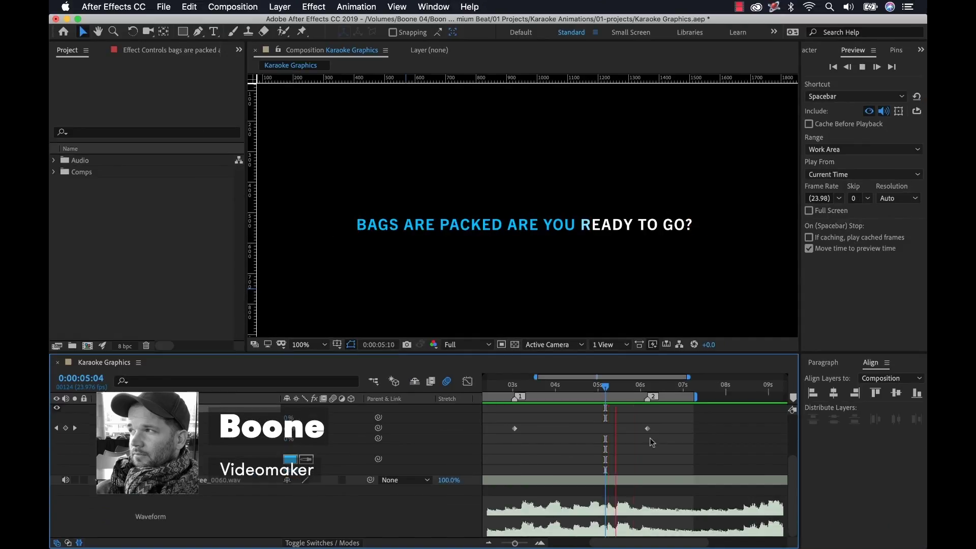
click(609, 387)
drag(613, 428, 621, 428)
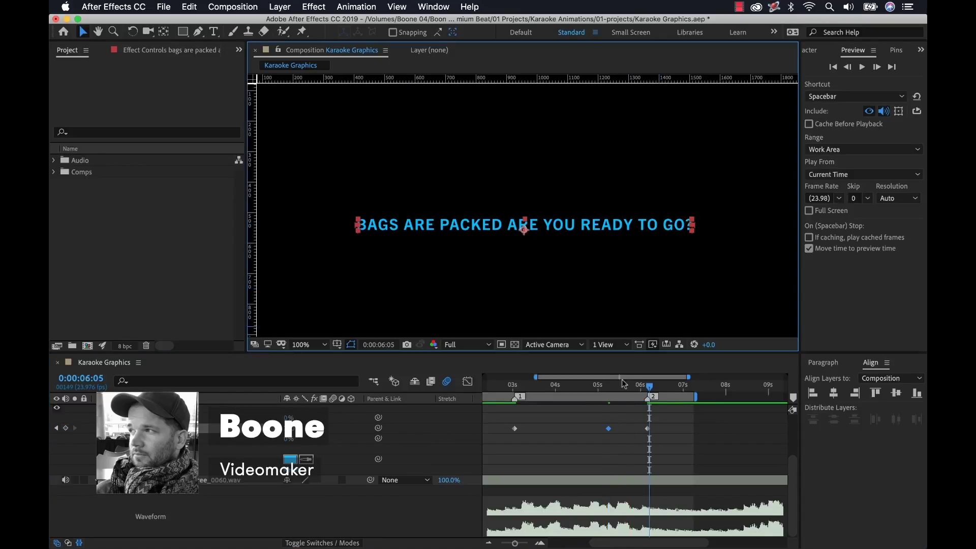
key(space)
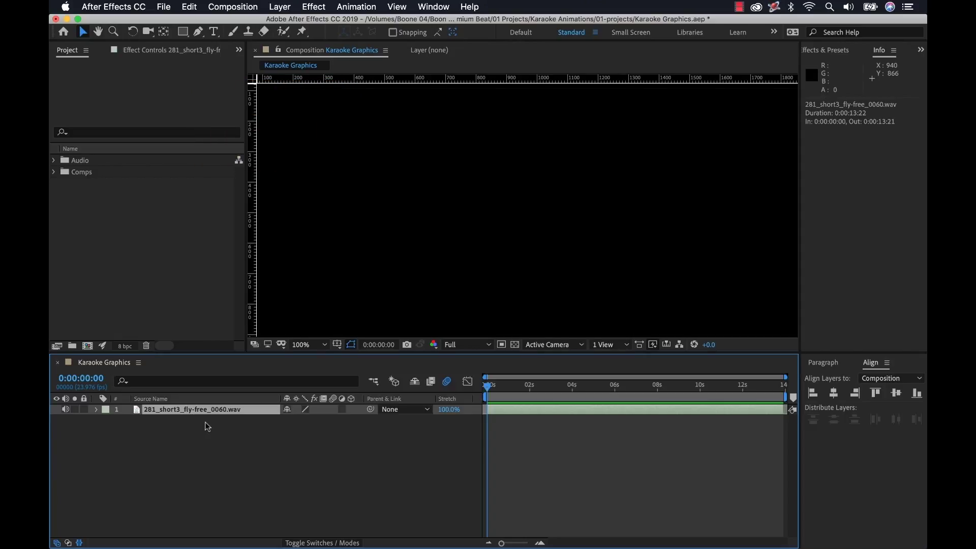
- Display the audio waveform of the 281_short3_fly-free_0060.wav layer and play back its audio
key(l)
key(l)
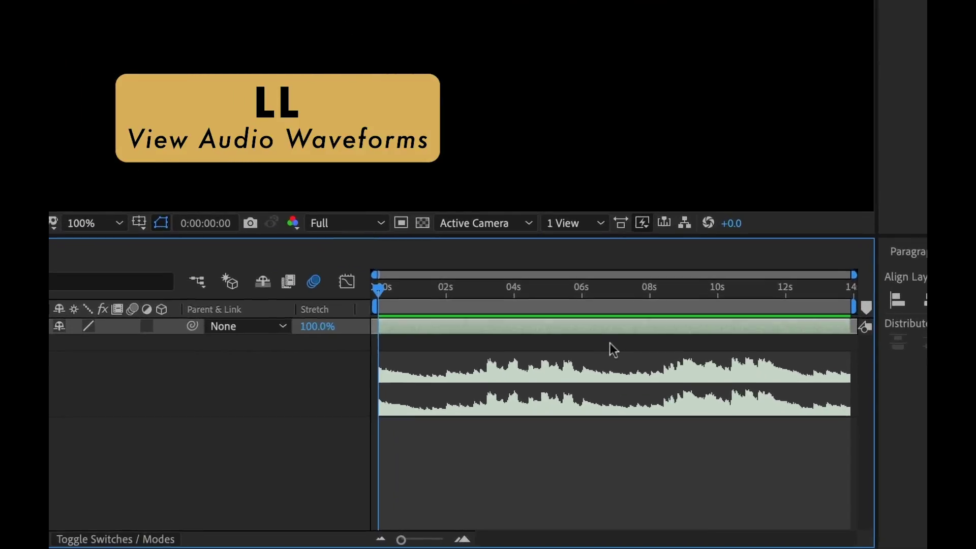
key(KP_Decimal)
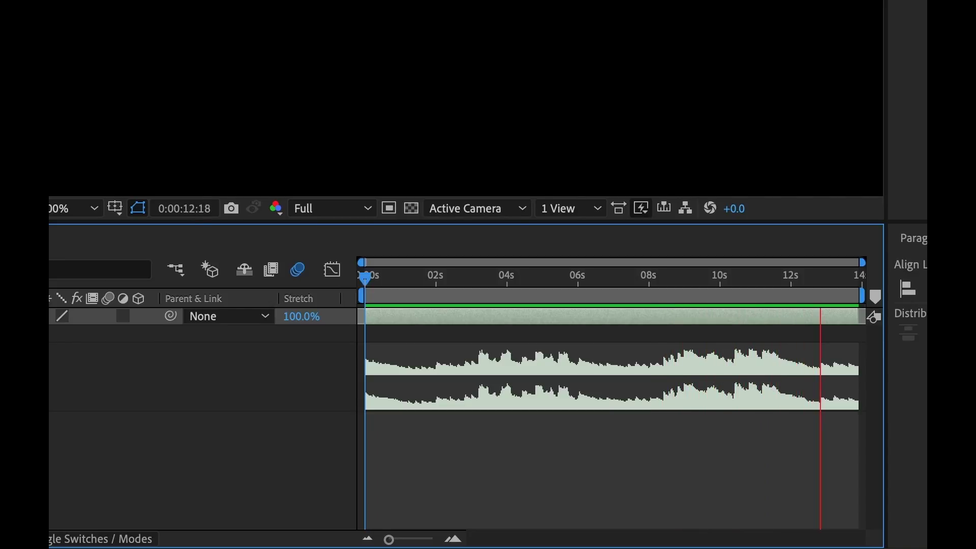
key(space)
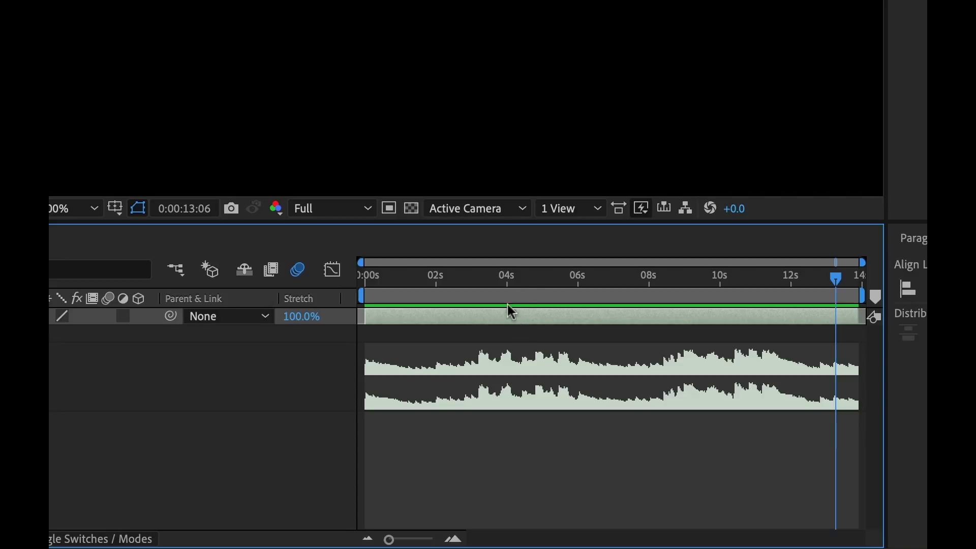
- Place composition markers at the start and end of the sung phrase, at 0:00:03:01 and 0:00:06:04
drag(551, 276, 473, 286)
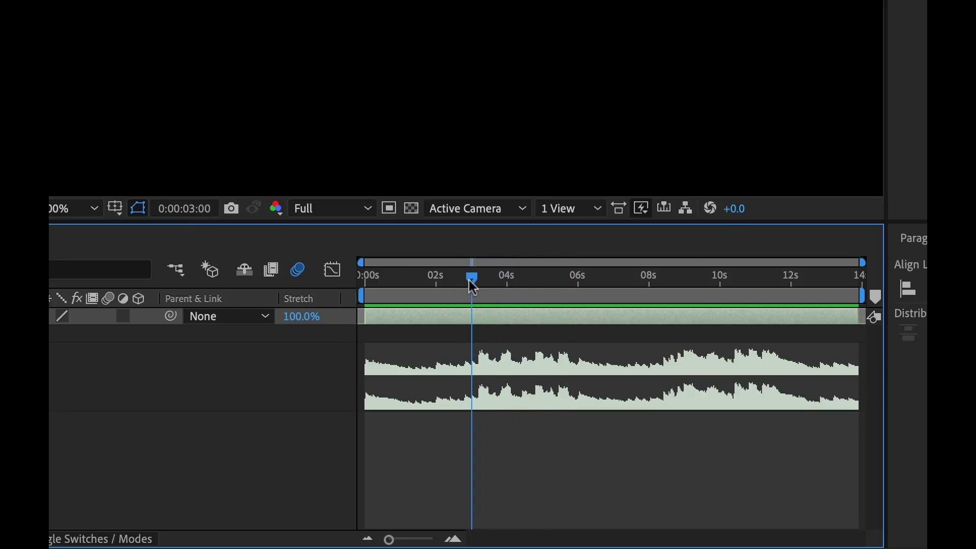
click(874, 297)
mouse_move(477, 278)
mouse_down()
mouse_move(548, 279)
mouse_move(476, 276)
mouse_up()
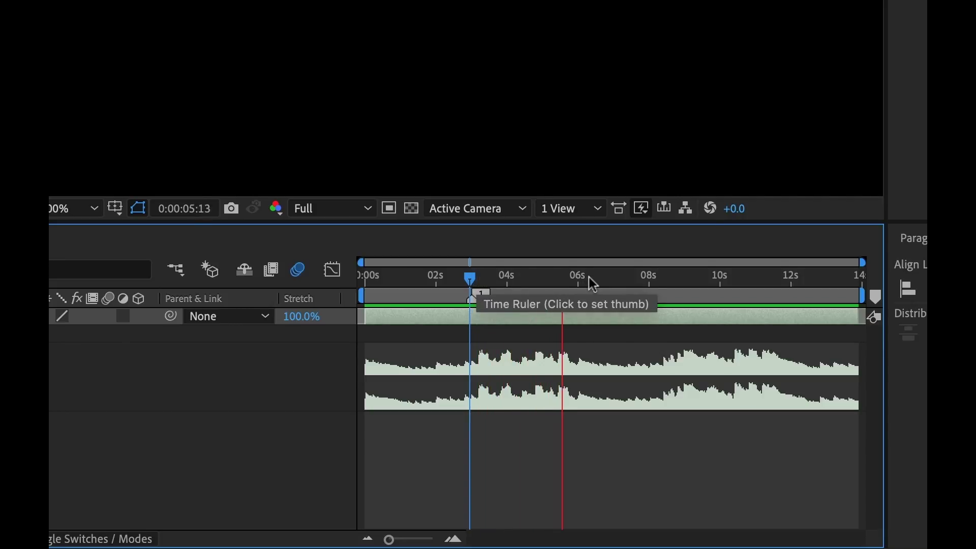
drag(589, 278, 583, 279)
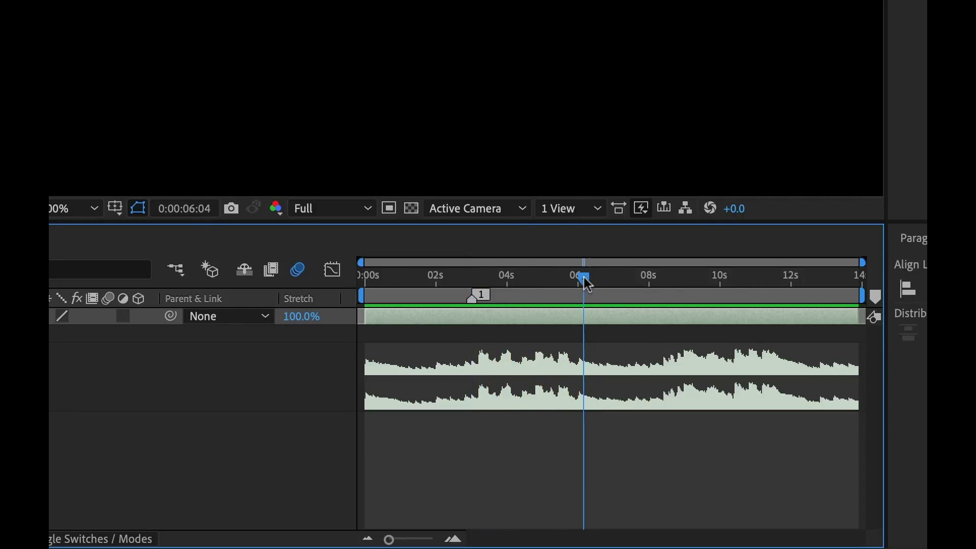
click(876, 297)
drag(562, 276, 585, 274)
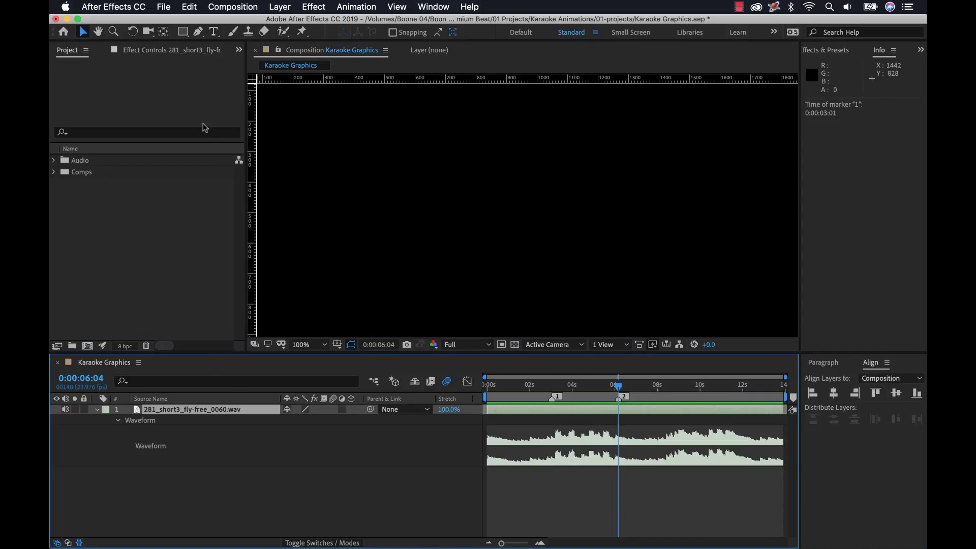
- Create a text layer in the composition reading "bags are packed are you ready to go?"
key(super+t)
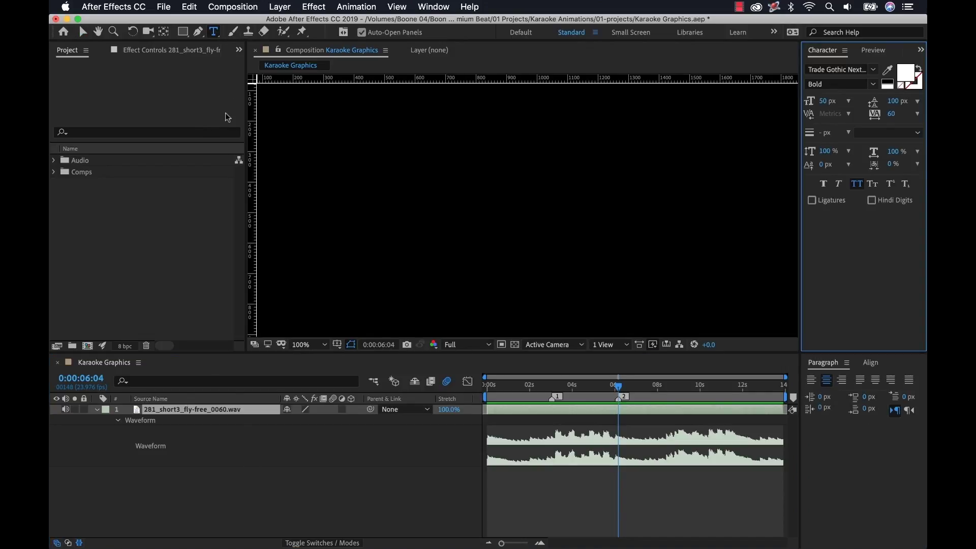
click(381, 207)
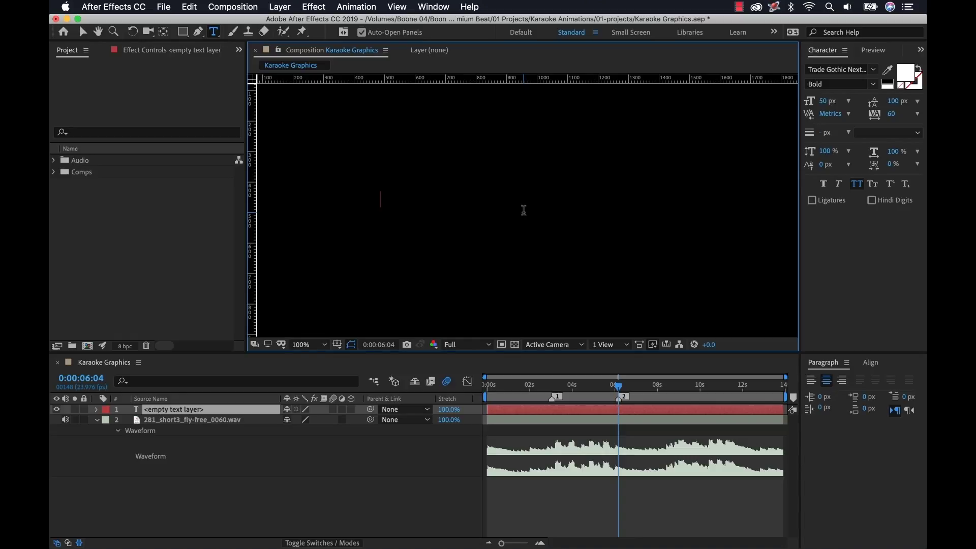
text(bags)
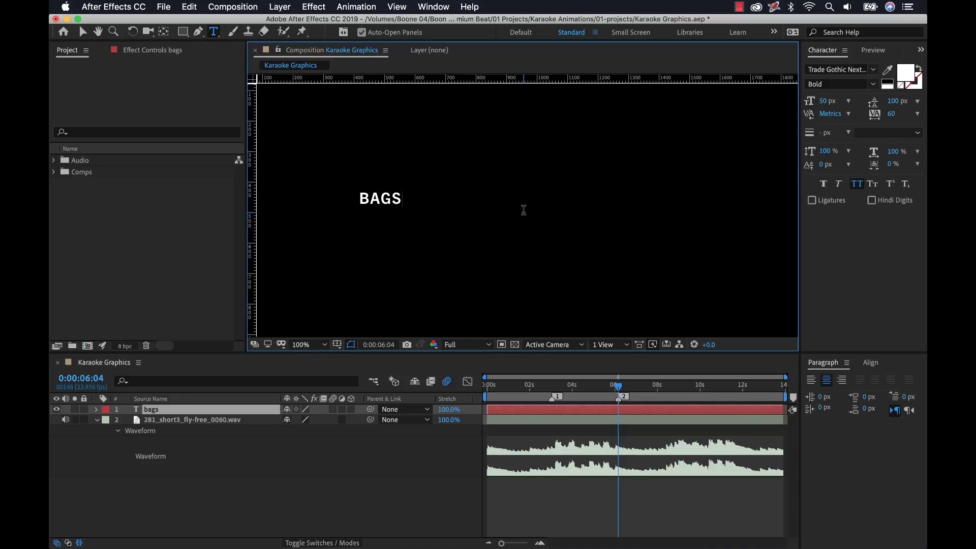
text( are packed)
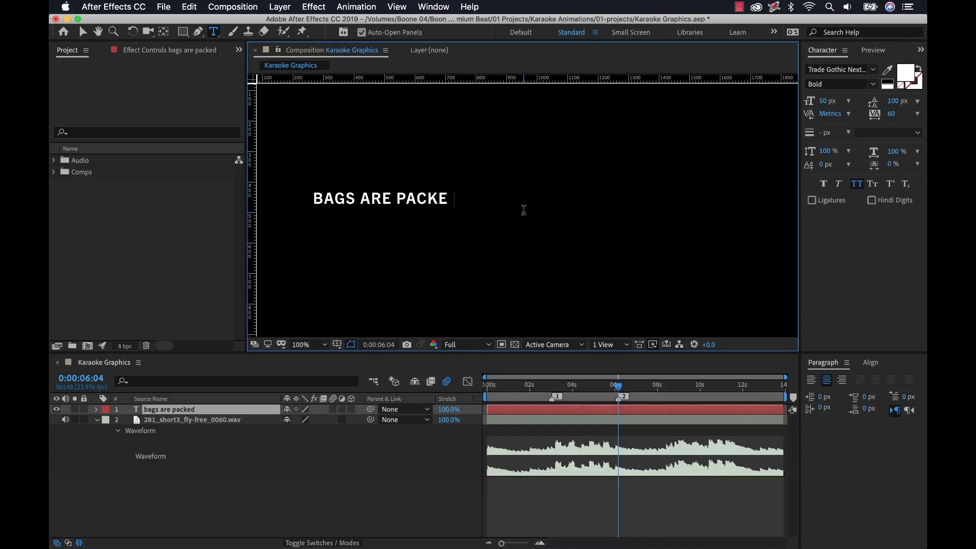
text(a)
key(BackSpace)
text(are you )
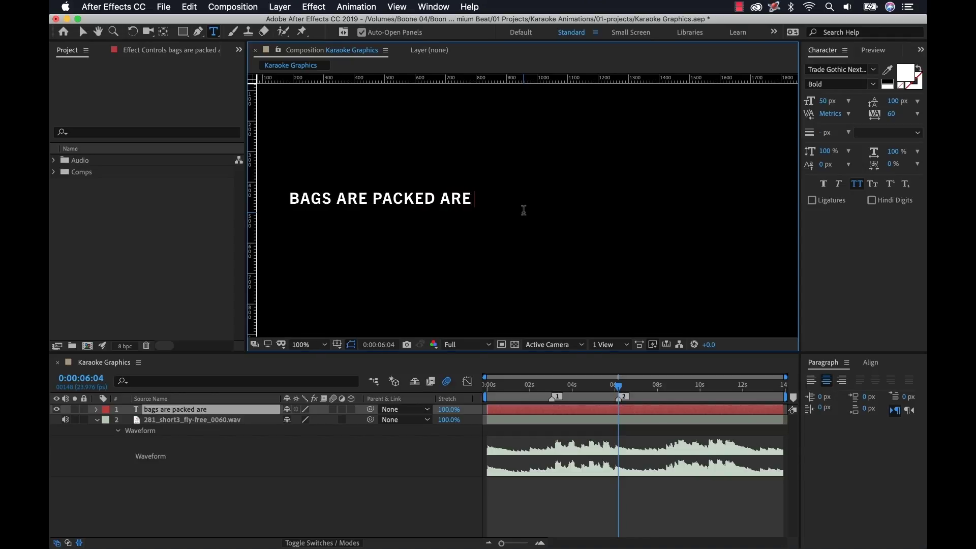
text(ready to go?)
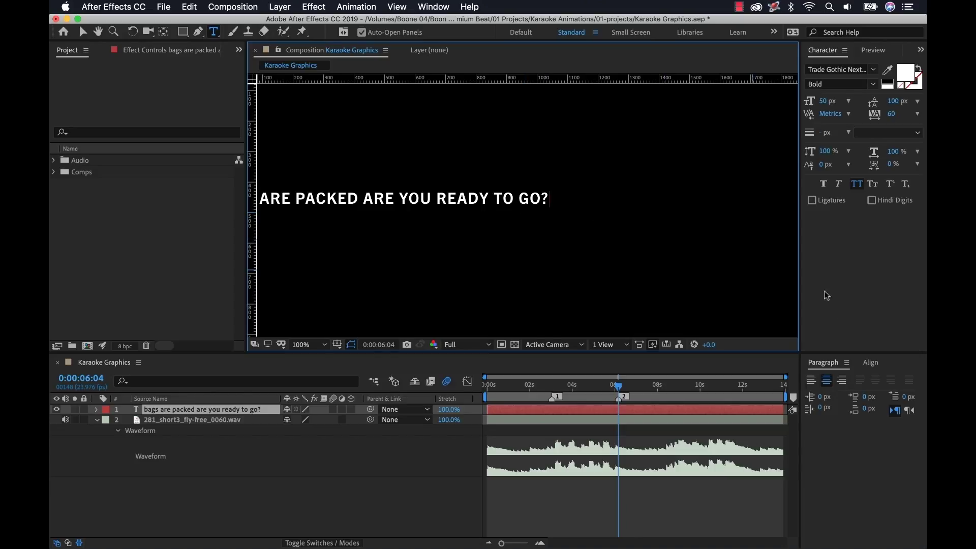
- Center the lyric text horizontally and vertically in the composition
click(871, 362)
click(833, 392)
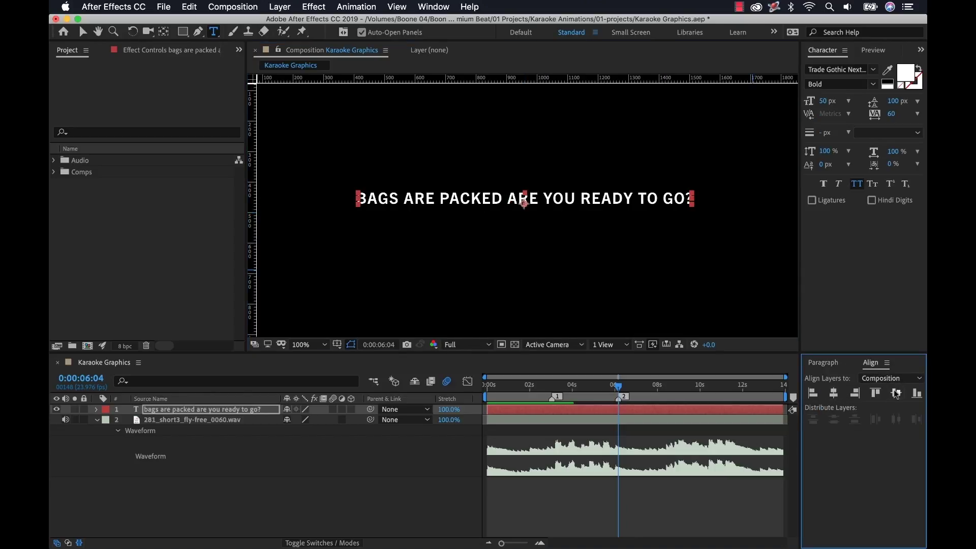
click(896, 393)
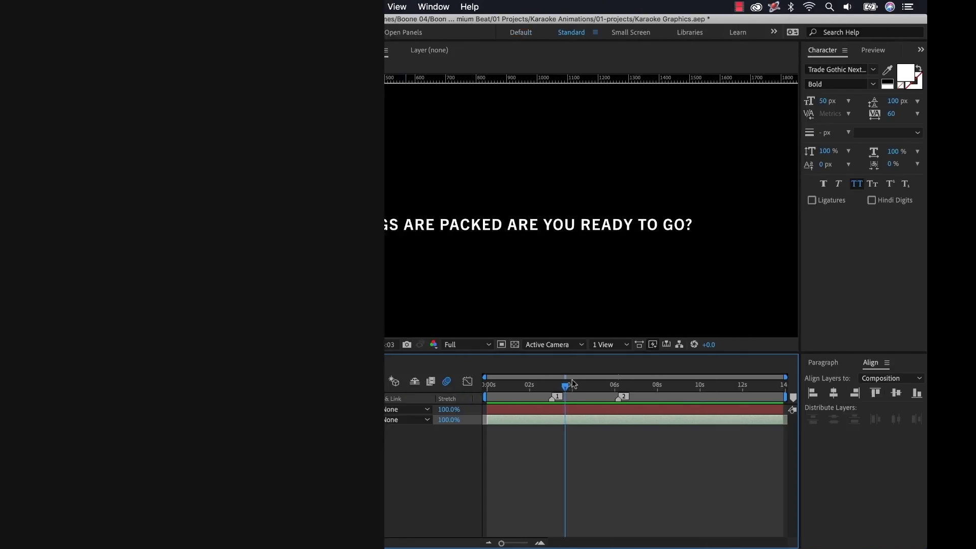
- Add an RGB Fill Color text animator to the "bags are packed are you ready to go?" layer
key(Page_Down)
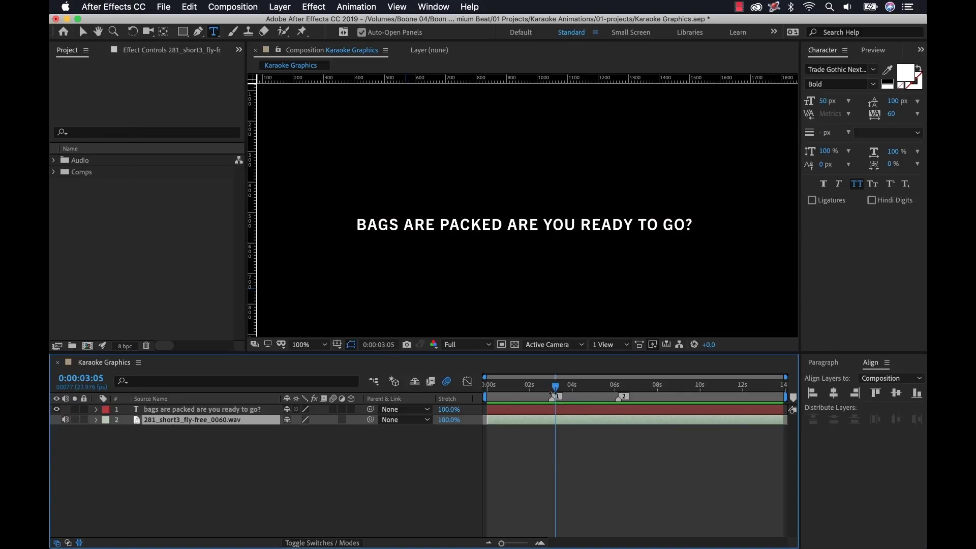
drag(555, 389, 614, 382)
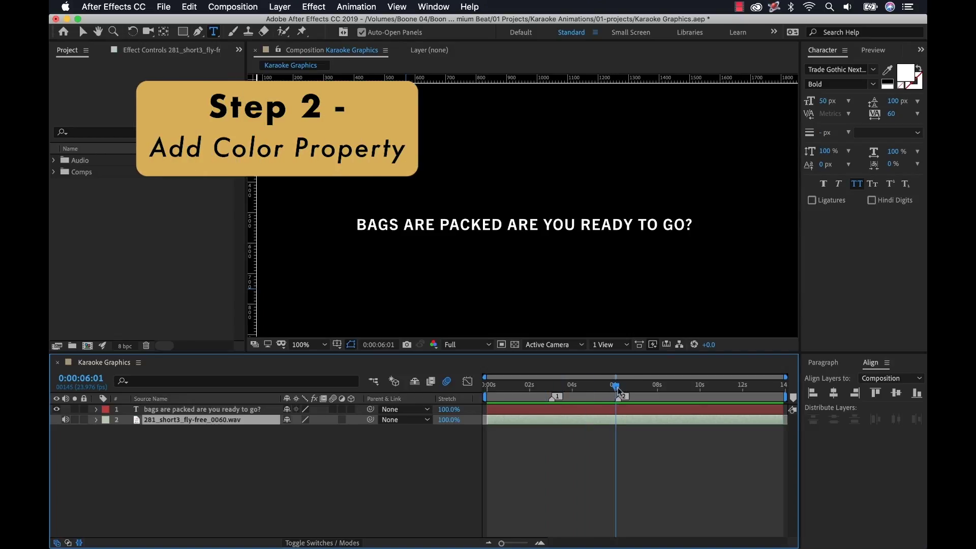
click(208, 409)
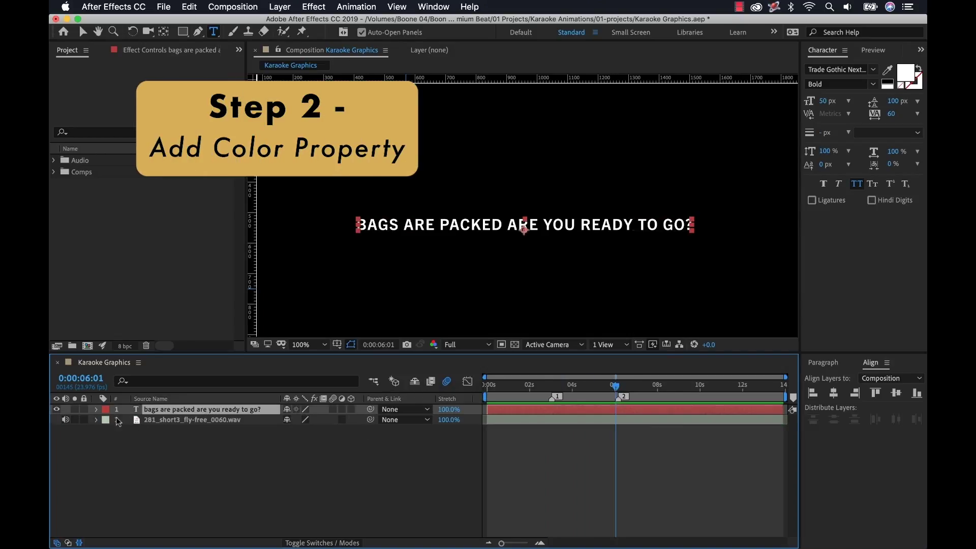
click(94, 410)
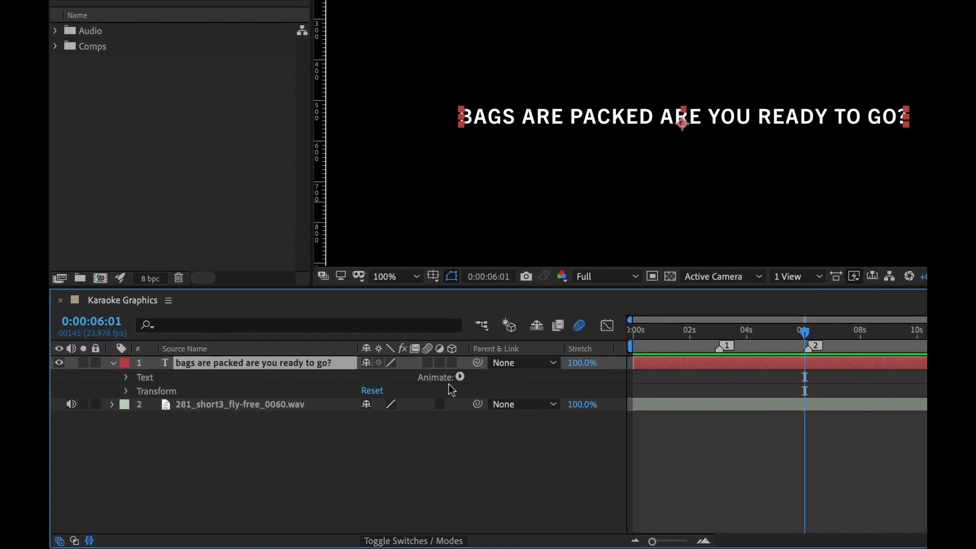
click(459, 377)
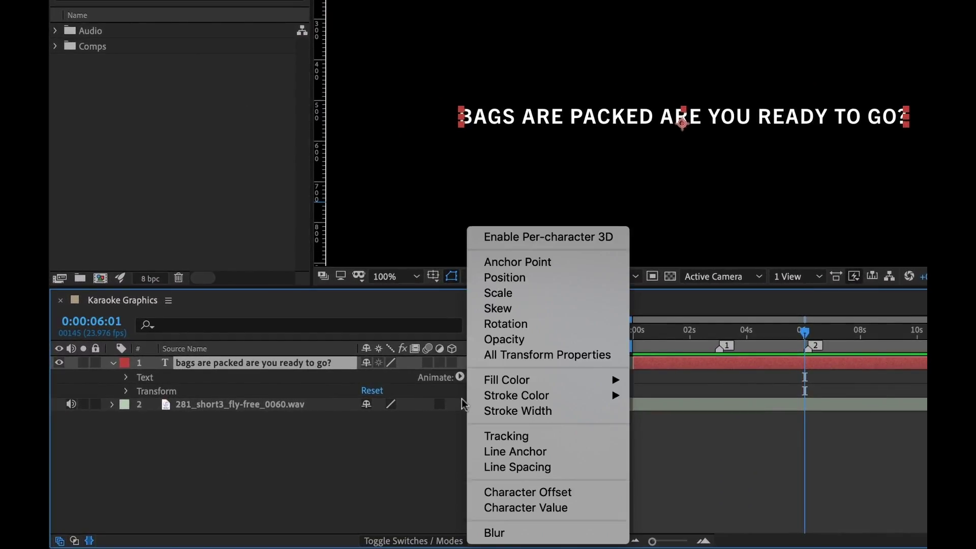
mouse_move(508, 382)
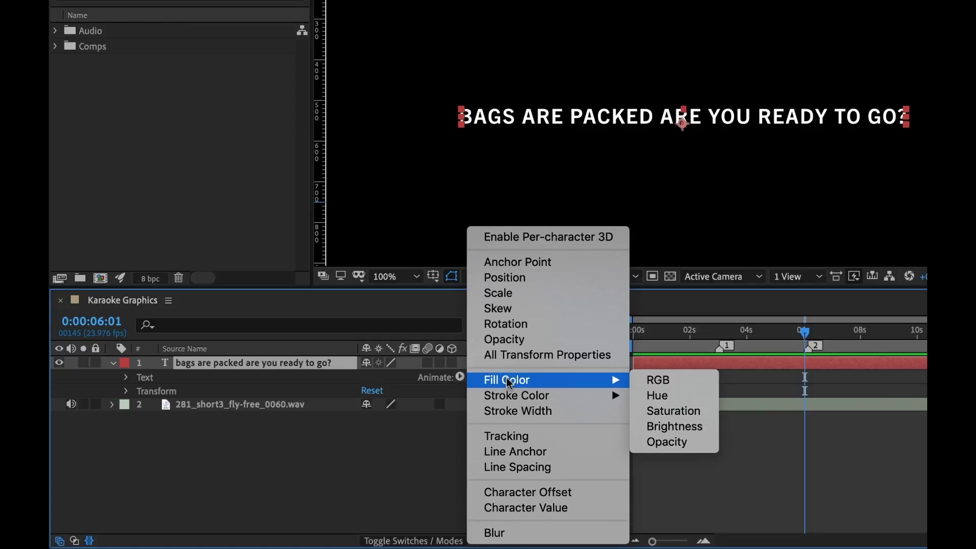
click(668, 381)
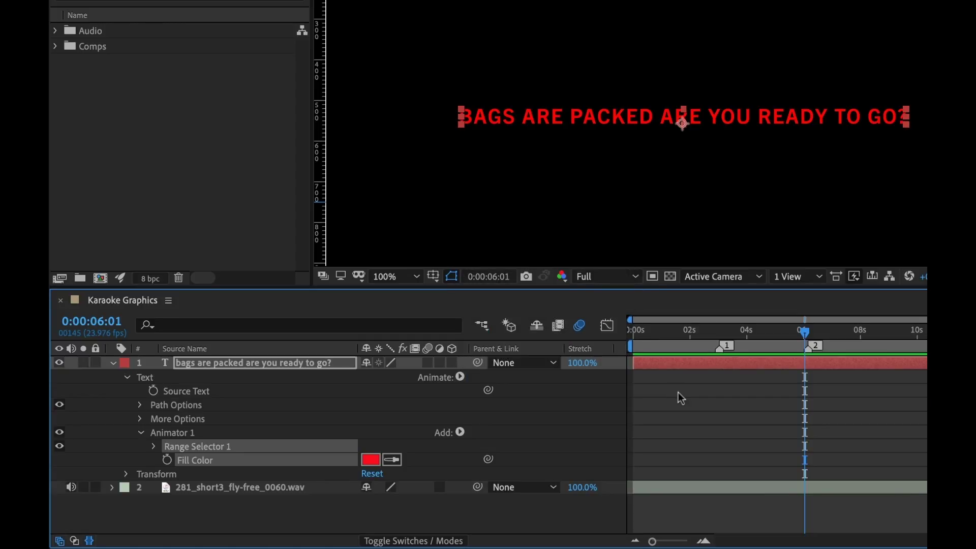
- Set the animator's fill color to the light blue 00BCFF
click(369, 460)
drag(850, 285, 869, 343)
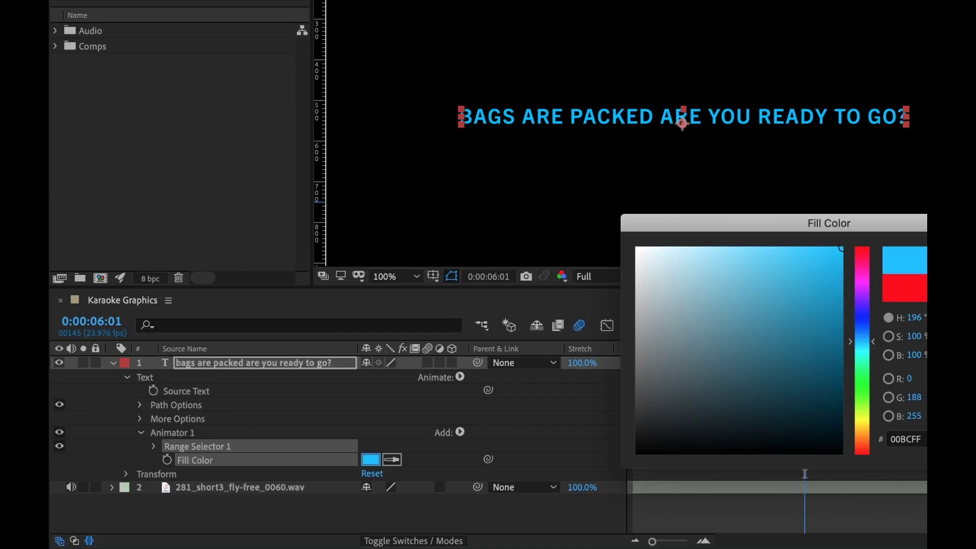
key(Return)
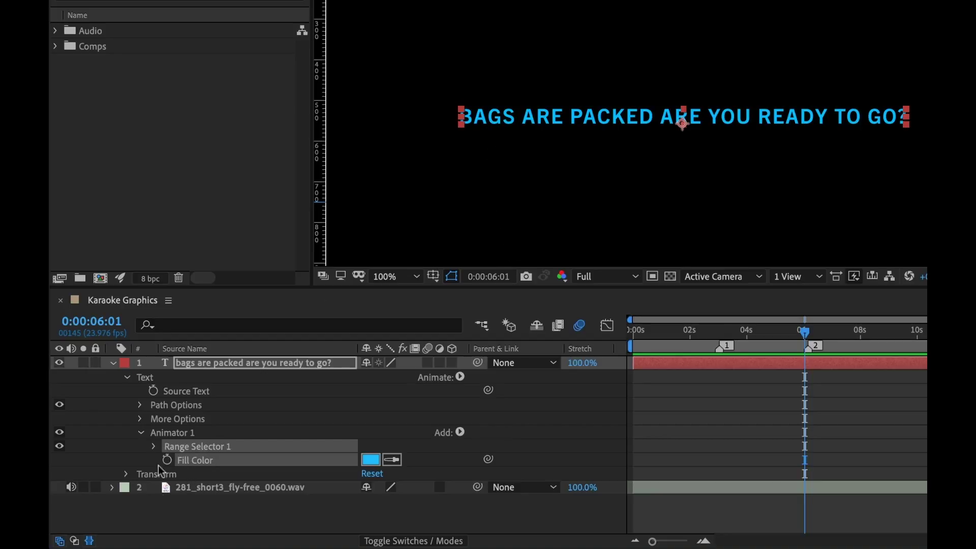
- Try out Range Selector 1's End value by lowering it partway and returning it to 100%
click(153, 445)
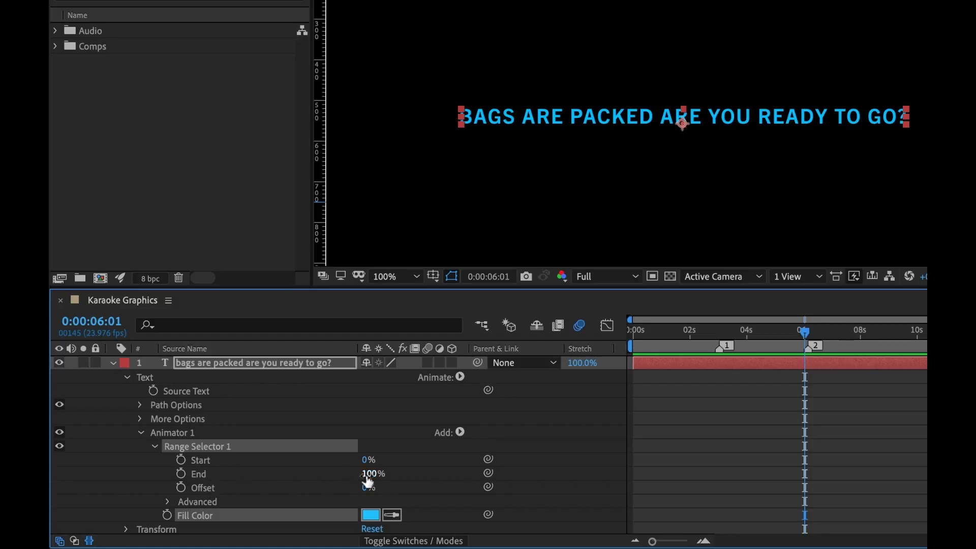
drag(369, 473, 324, 470)
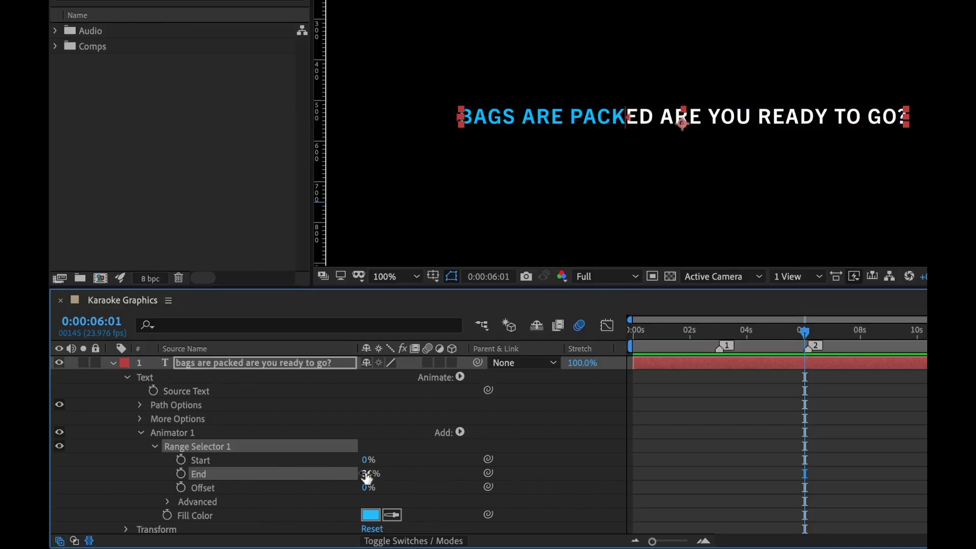
drag(366, 477, 441, 469)
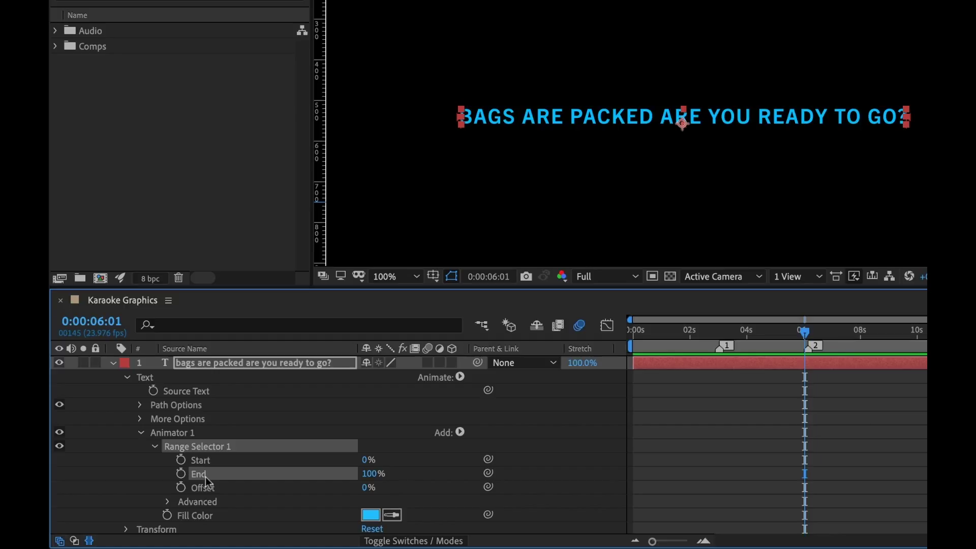
- Keyframe Range Selector 1's End at 100% at 0:00:06:04 and 0% at 0:00:03:01, and preview the color sweep
mouse_move(804, 333)
mouse_down()
mouse_move(792, 332)
mouse_move(808, 333)
mouse_up()
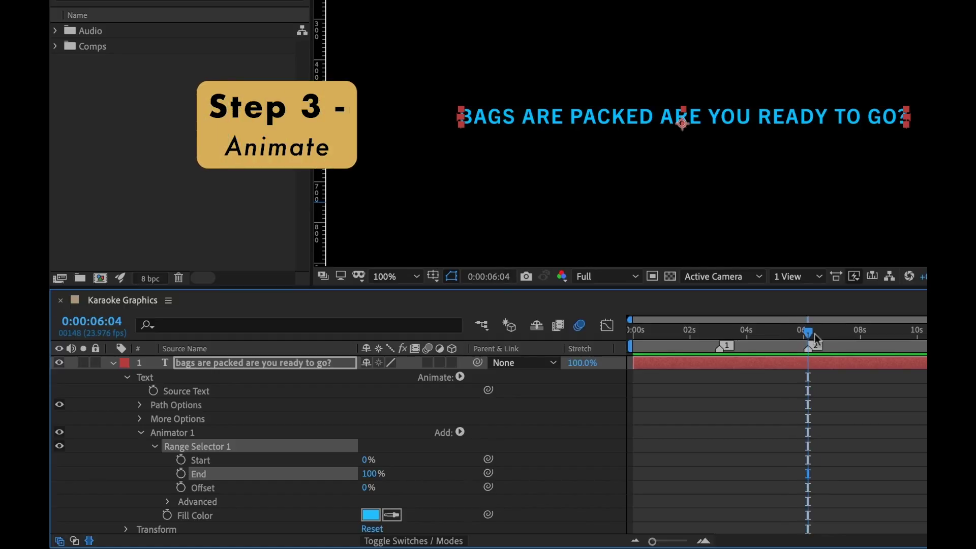
click(180, 473)
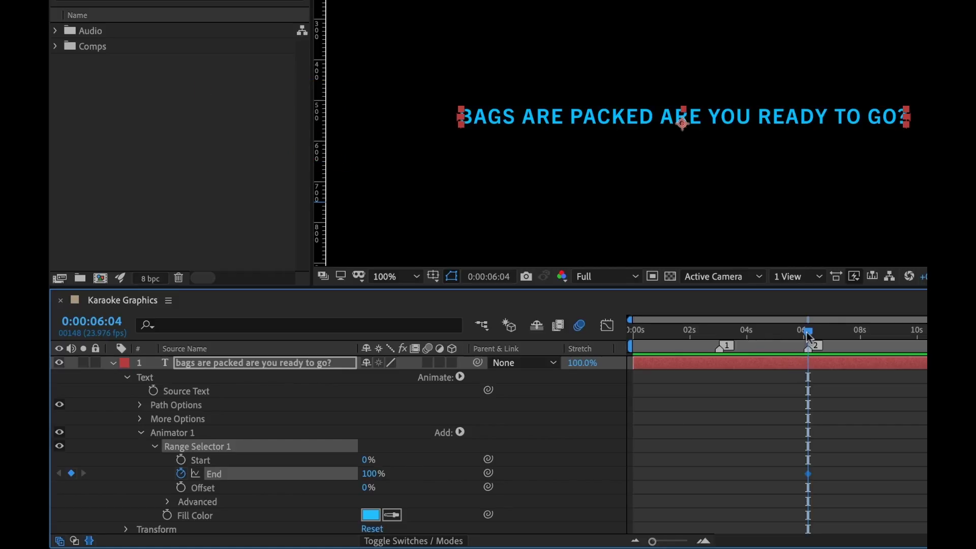
drag(807, 330, 732, 335)
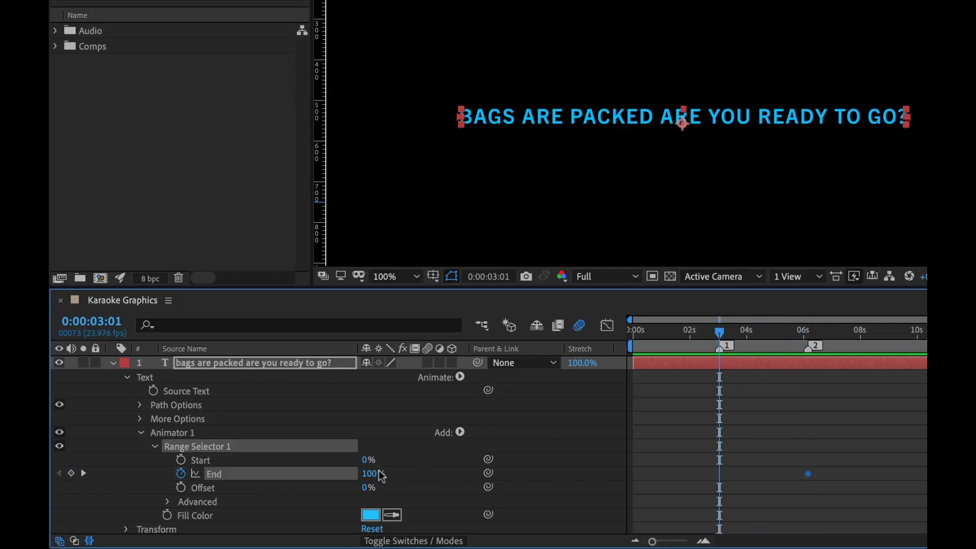
click(379, 473)
text(0)
key(Return)
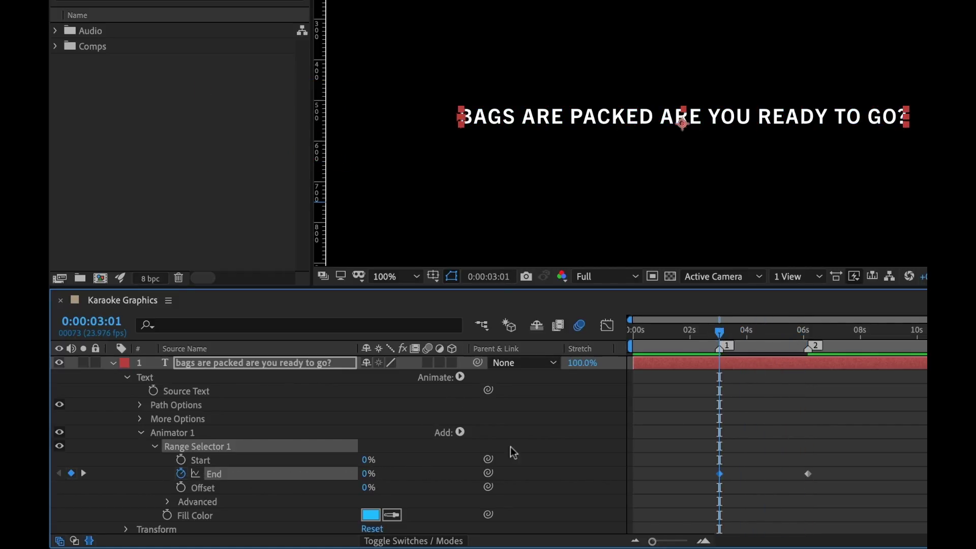
click(917, 402)
key(space)
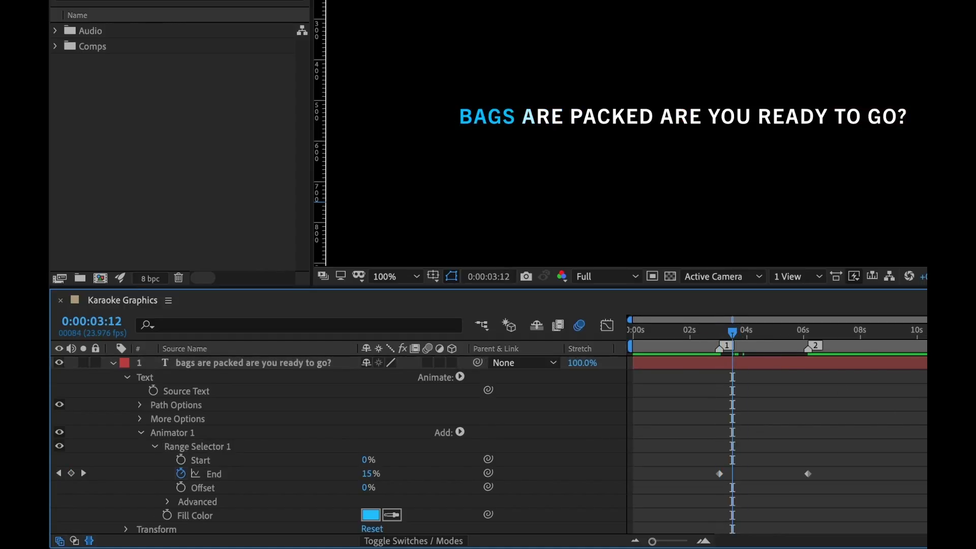
- Trim the work area around the first lyric line, from about 2 to 7 seconds, and turn off full-screen preview
drag(922, 346, 841, 346)
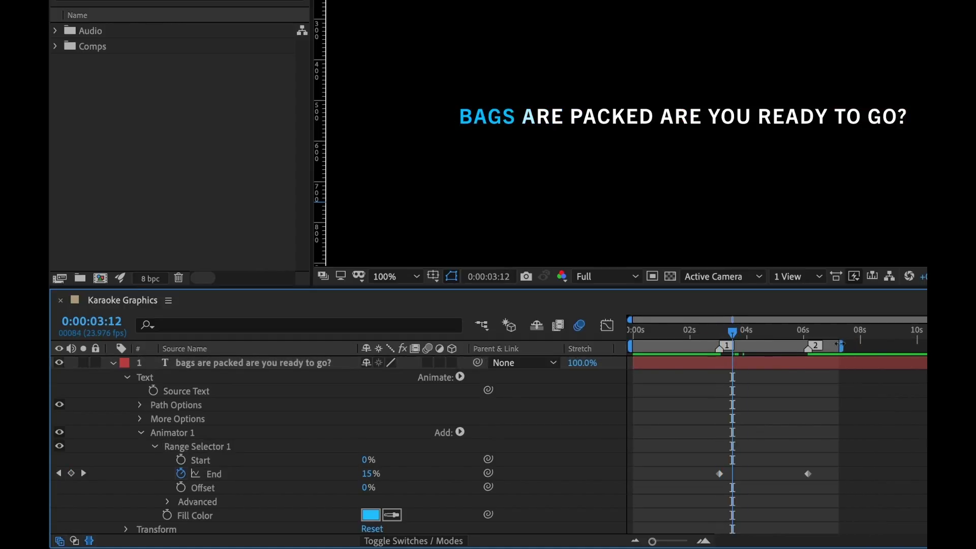
drag(627, 348, 689, 340)
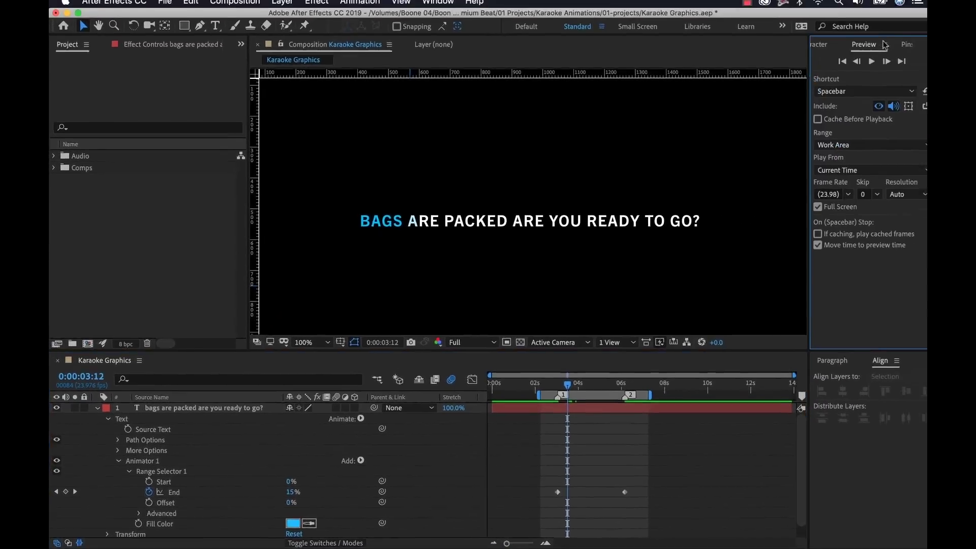
click(975, 97)
click(809, 210)
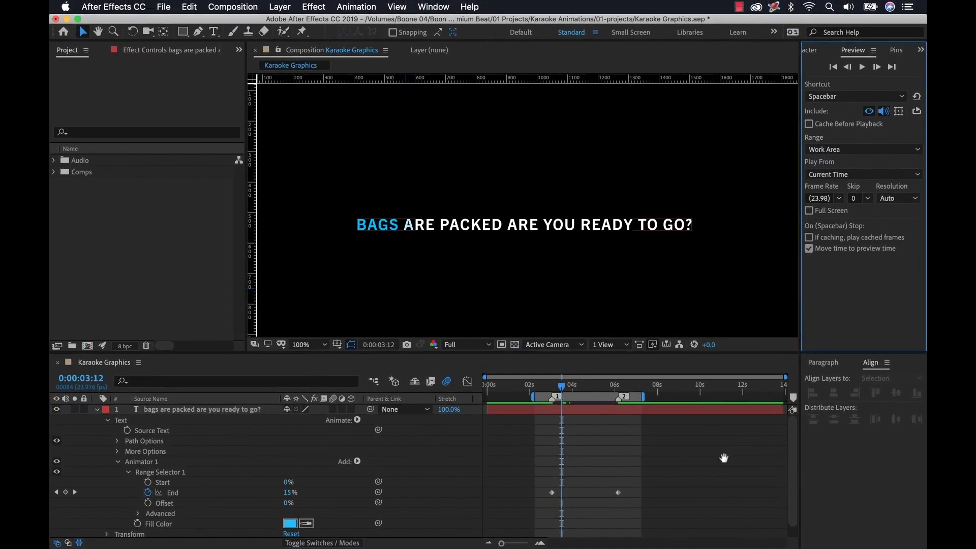
- Preview the color sweep in the work area and check its timing against the vocals between about 4 and 5.5 seconds
click(754, 467)
key(space)
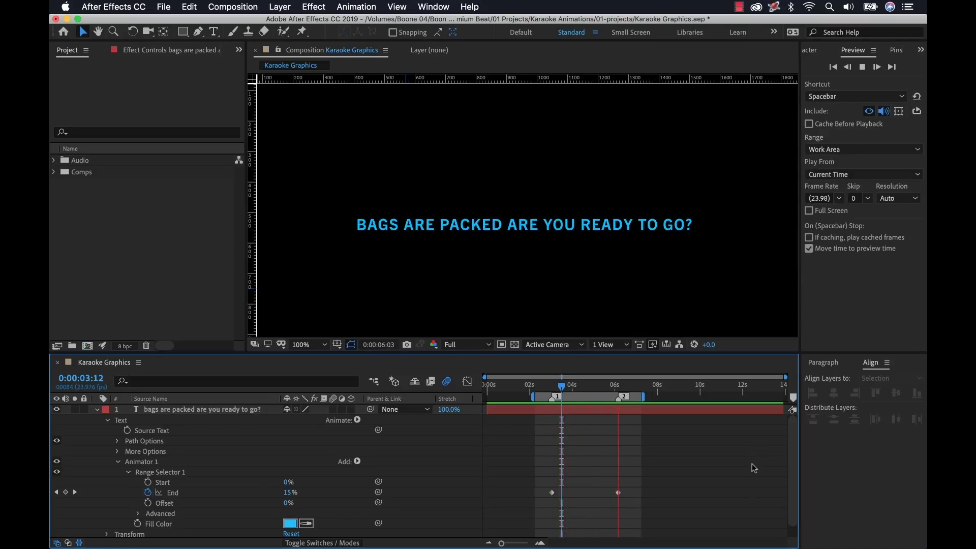
key(space)
drag(614, 390, 588, 389)
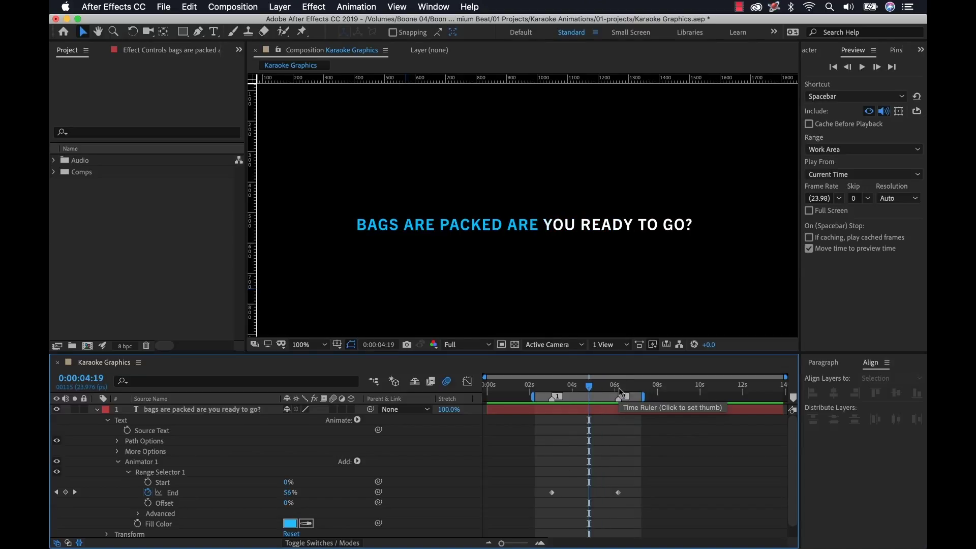
key(equal)
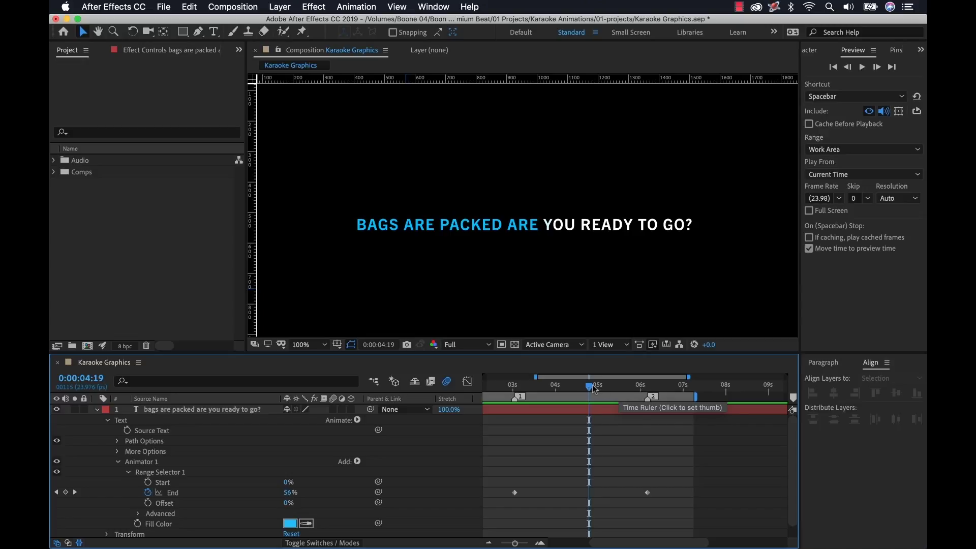
key(Page_Up)
key(Page_Up)
key(Page_Up)
key(Page_Up)
key(Page_Up)
key(Page_Up)
key(Page_Up)
key(Page_Up)
key(Page_Up)
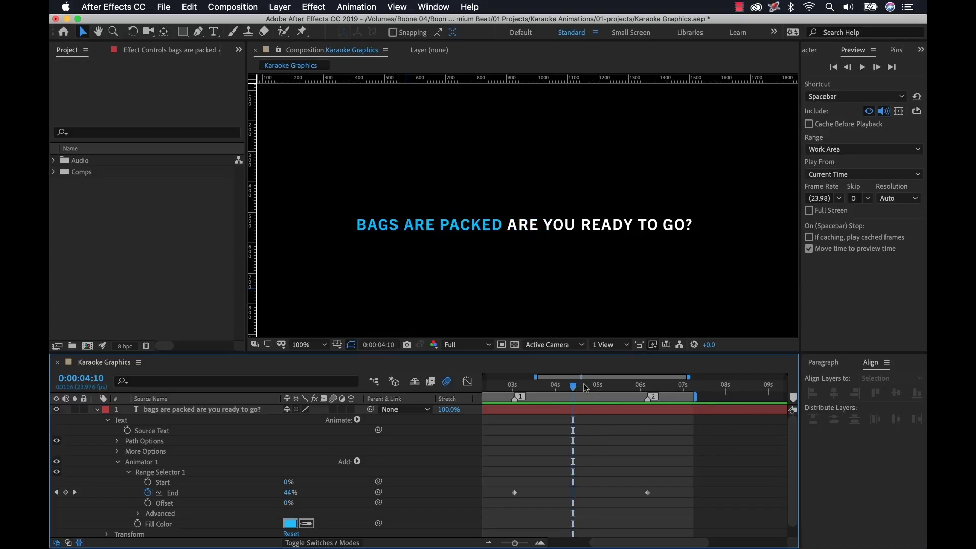
key(space)
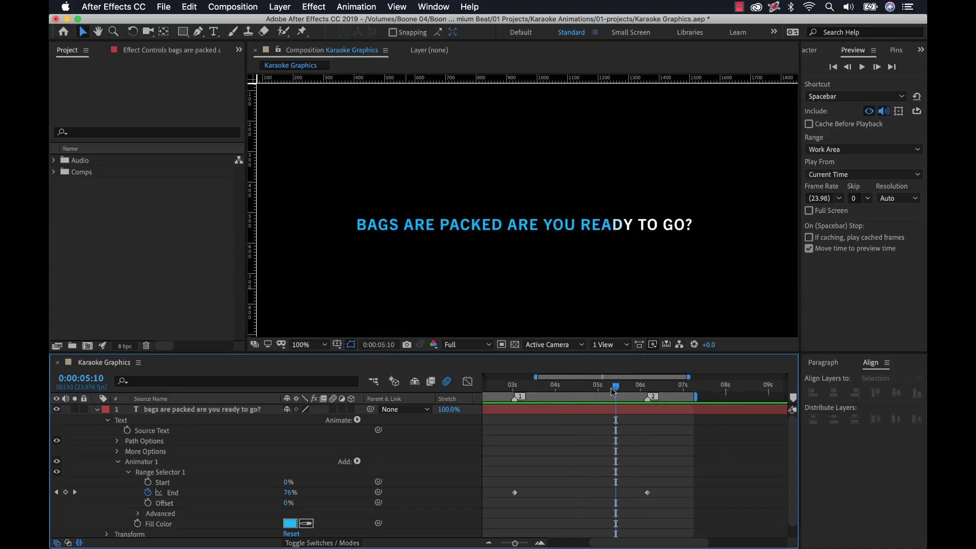
drag(613, 389, 612, 389)
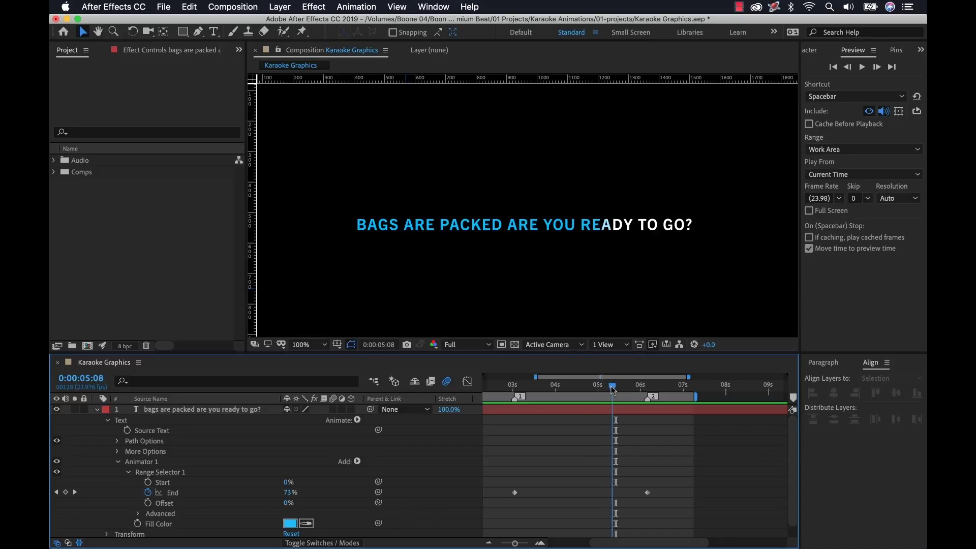
- Collapse the lyric layer, show the waveform of 281_short3_fly-free_0060.wav, and move the current time to 0:00:05:04
click(215, 411)
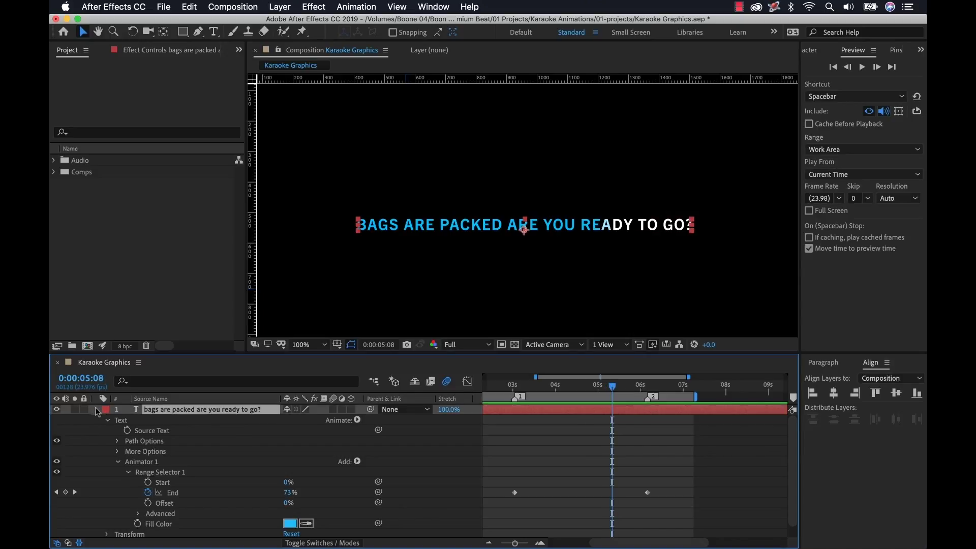
click(96, 409)
click(206, 420)
key(l)
key(l)
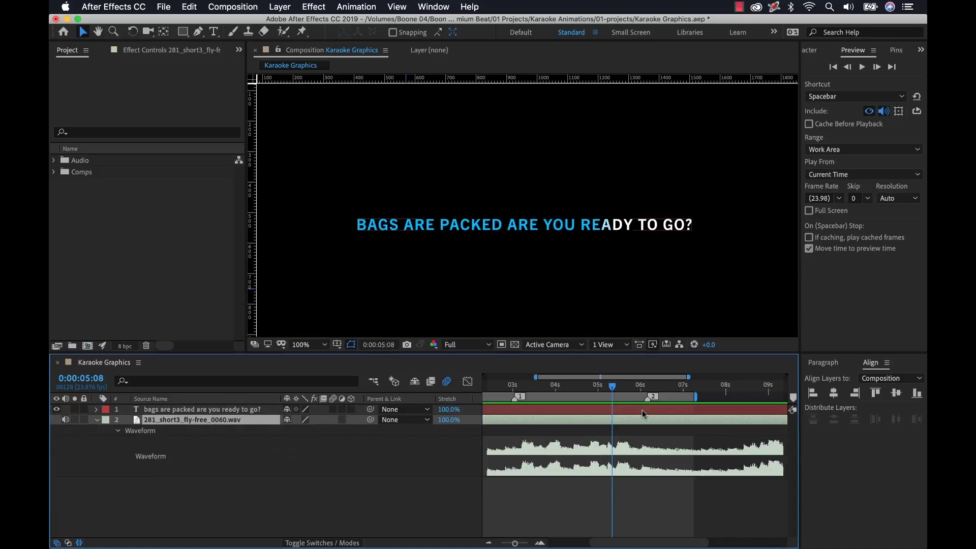
drag(611, 387, 603, 389)
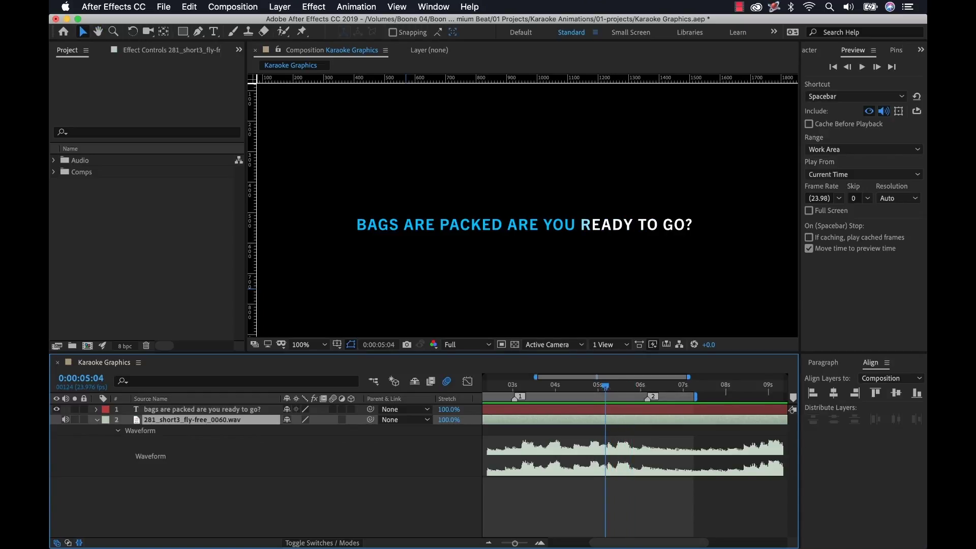
- Expand the lyric layer again and select Range Selector 1 under Animator 1, keeping the audio waveform in view
click(217, 410)
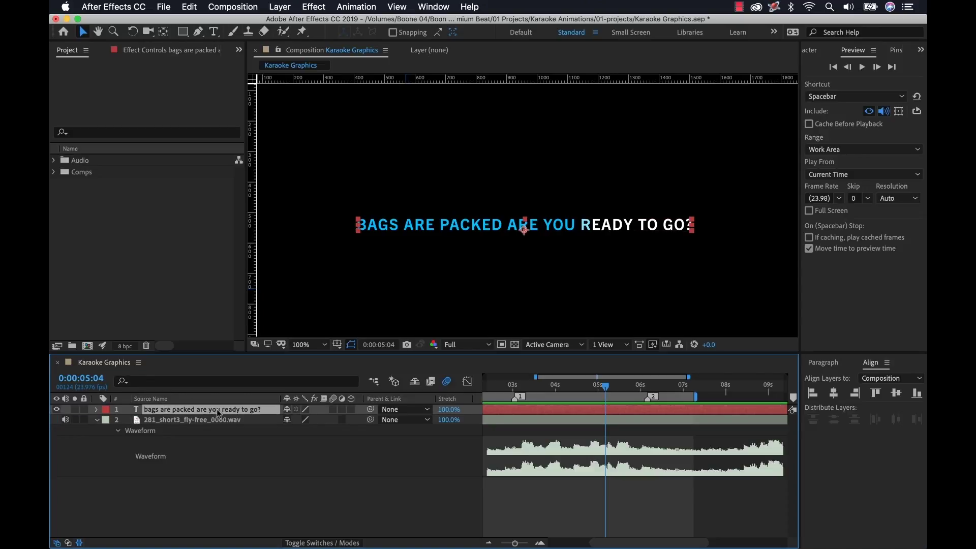
click(98, 410)
click(140, 463)
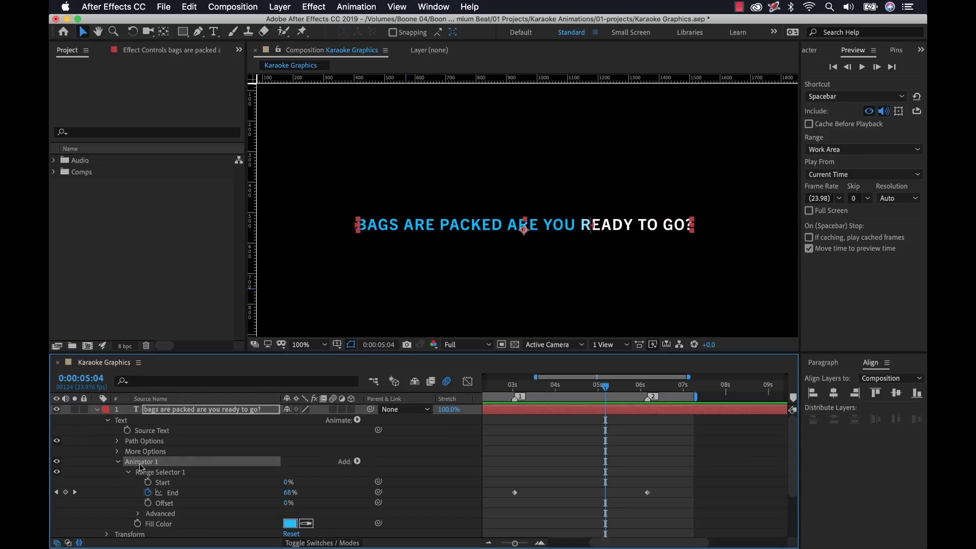
click(146, 472)
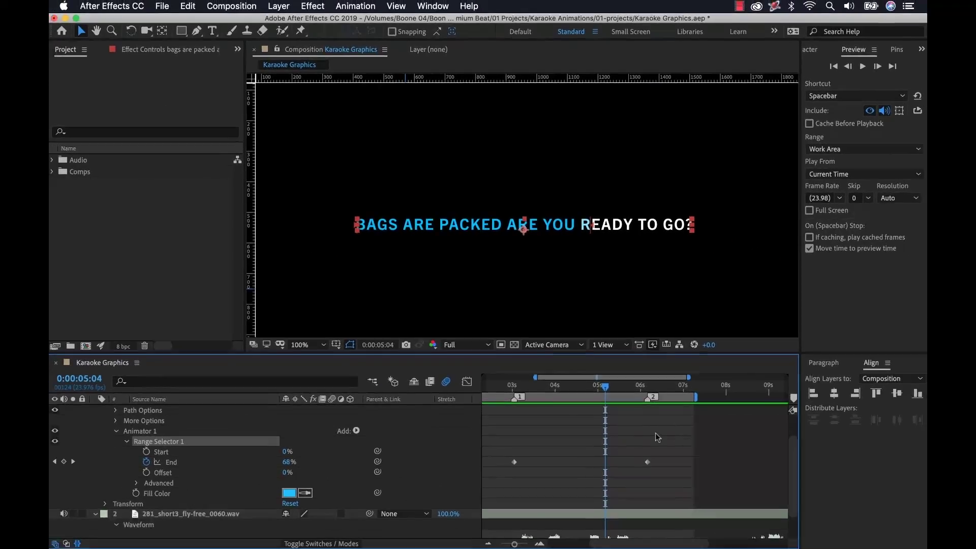
scroll(652, 433, down, 1)
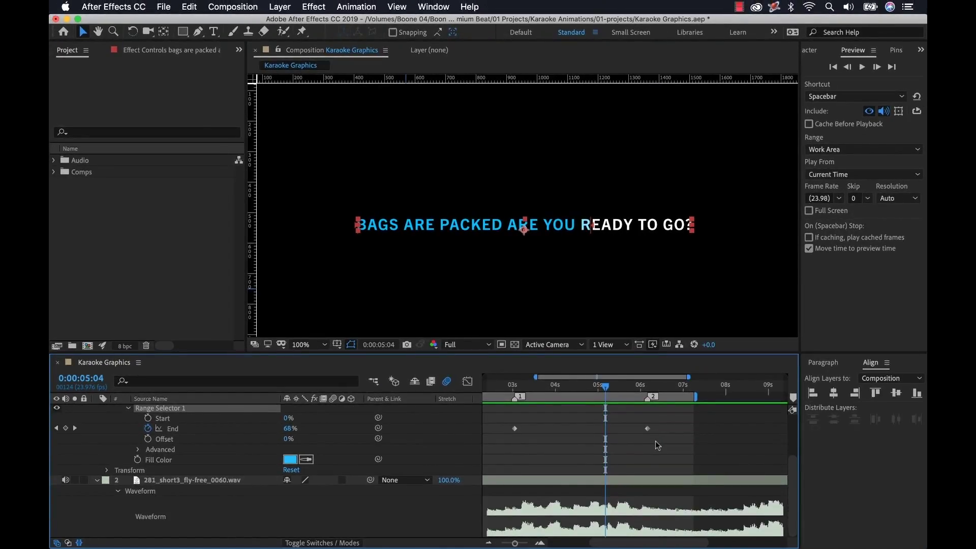
- Locate the word "ready" in the audio and keyframe Range Selector 1's End at 81% at 0:00:05:06
key(space)
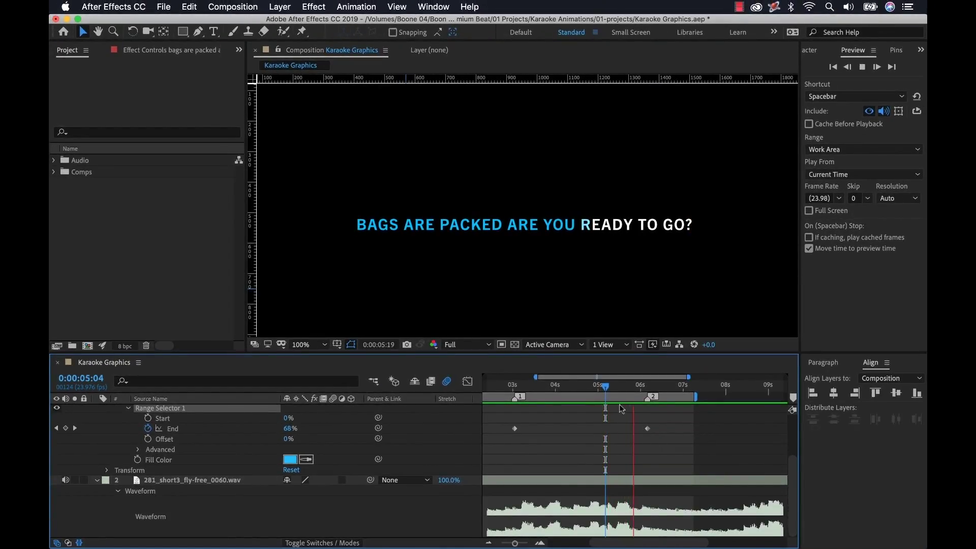
click(611, 386)
click(605, 387)
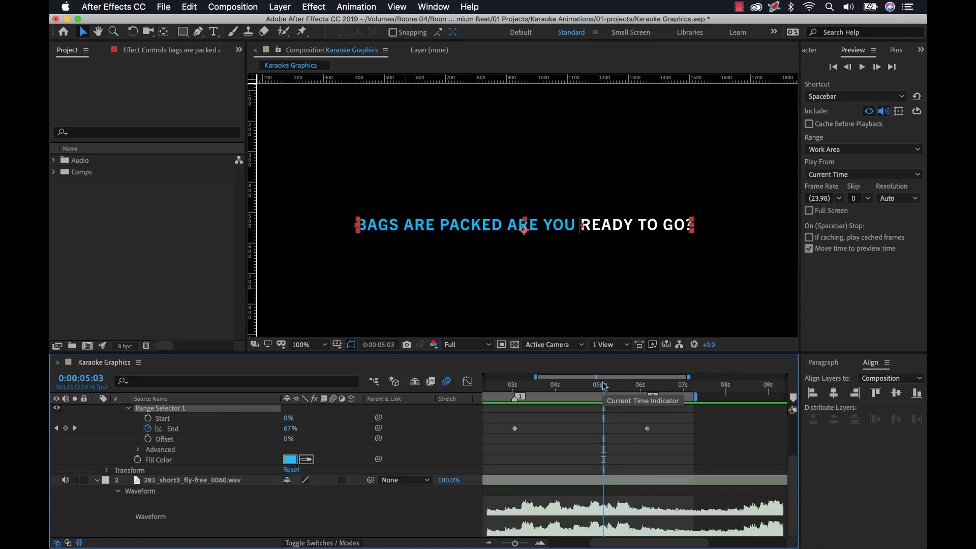
key(space)
key(space)
click(610, 386)
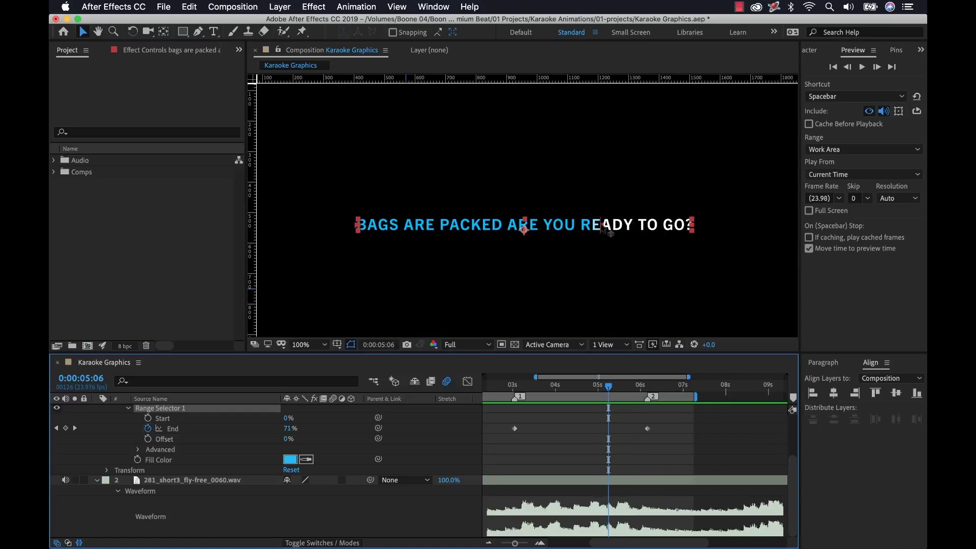
drag(602, 226, 616, 227)
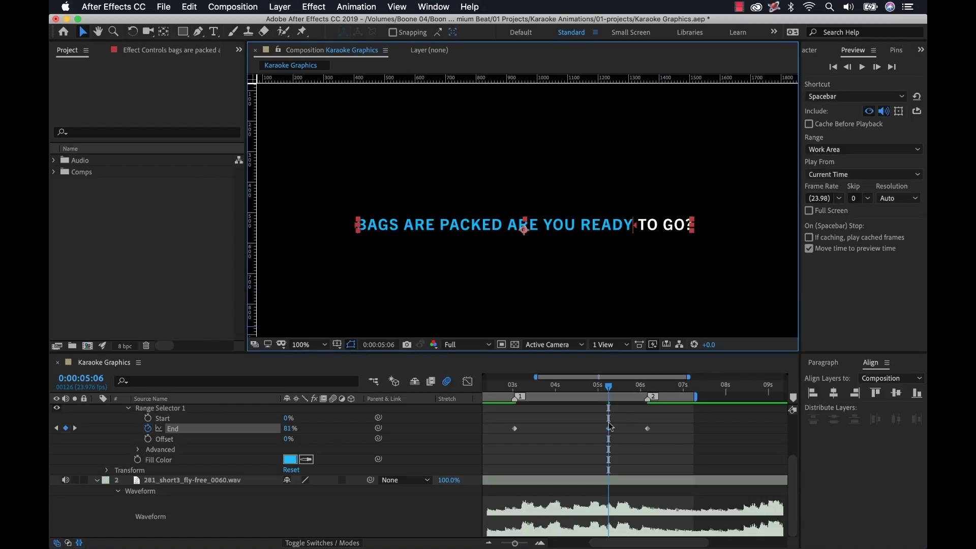
- Locate the word "go" in the audio and keyframe Range Selector 1's End at 94% at 0:00:05:13
key(space)
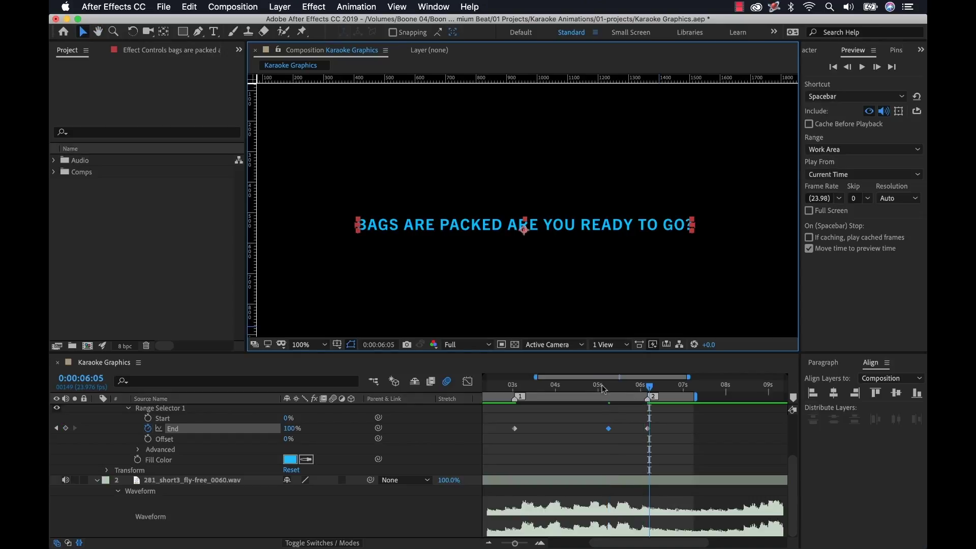
click(625, 386)
drag(626, 386, 620, 386)
key(space)
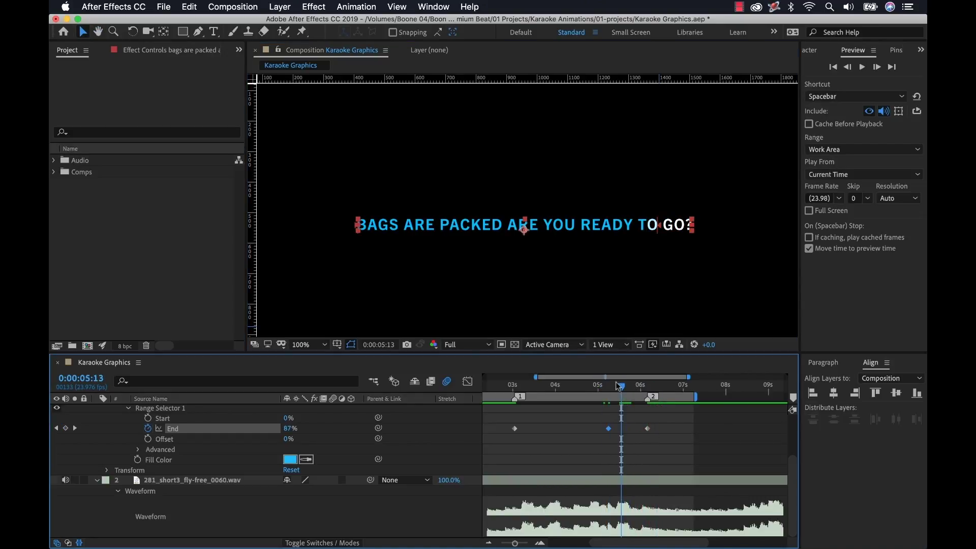
drag(669, 233, 679, 232)
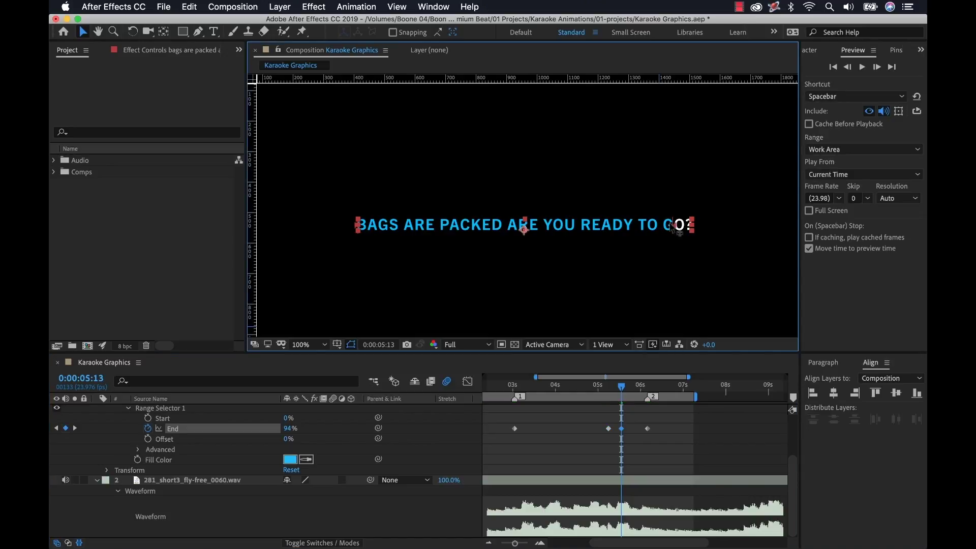
- Play back the retimed color sweep from "ready" onward and over the whole line, and scrub through it to check the sync
drag(621, 387, 609, 388)
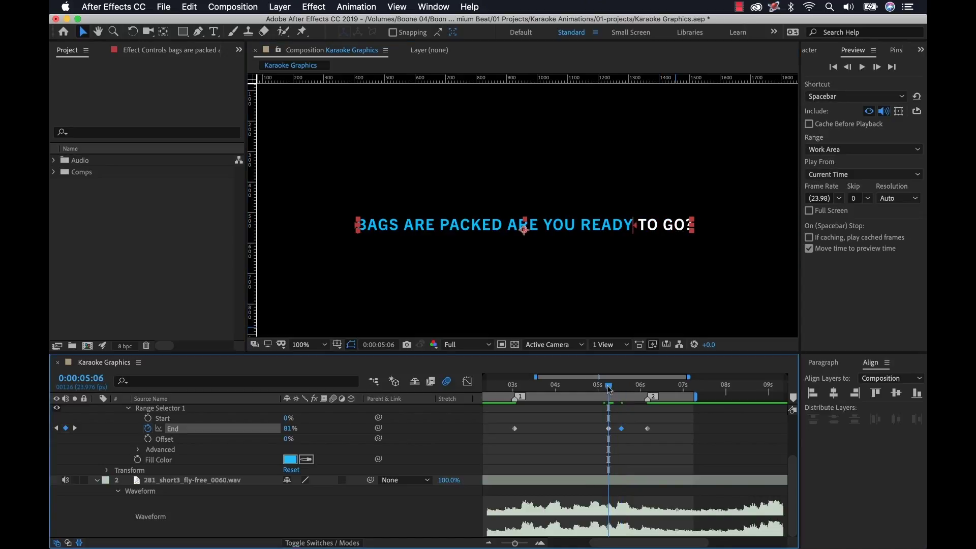
key(space)
key(space)
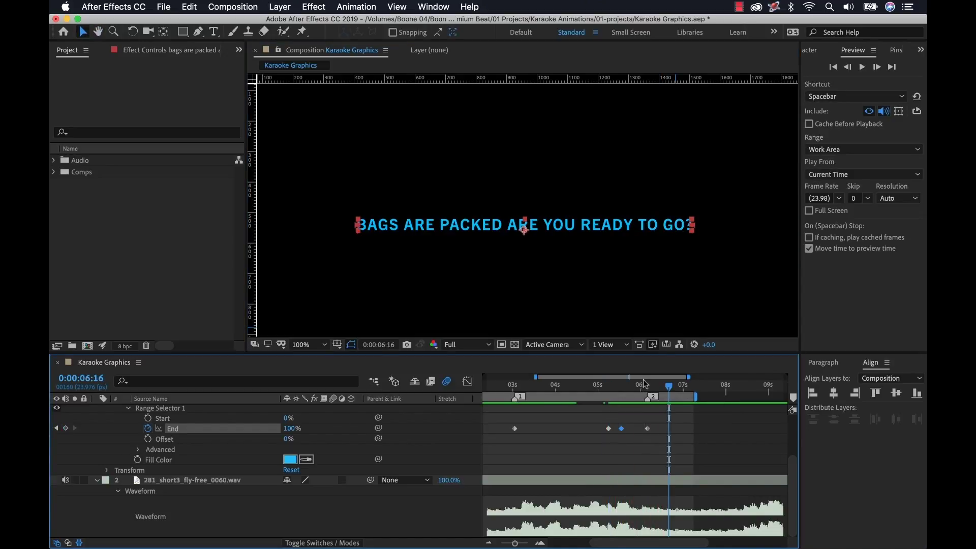
key(space)
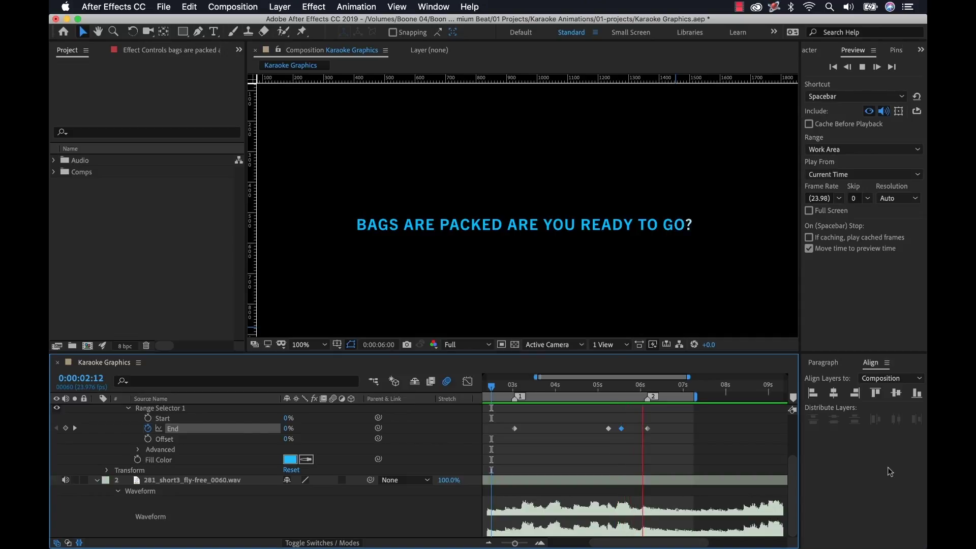
key(space)
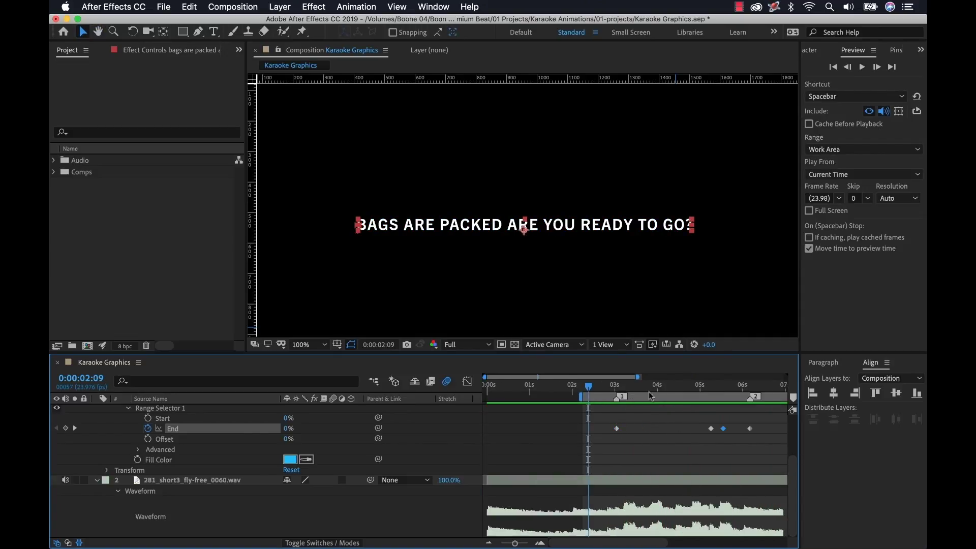
drag(662, 385, 700, 386)
click(650, 390)
key(minus)
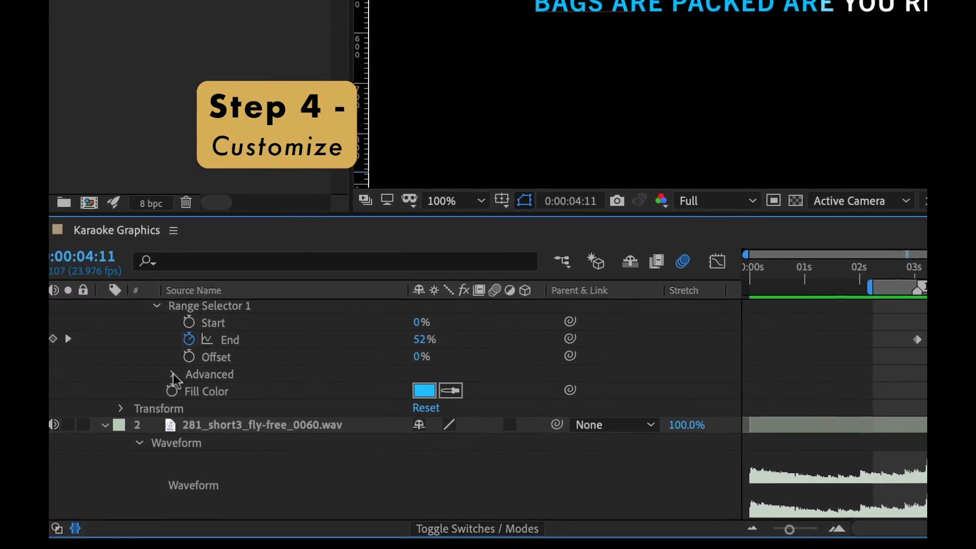
- Set Range Selector 1's advanced Based On option to Words and preview the color change from before the first keyframe
click(172, 376)
click(211, 355)
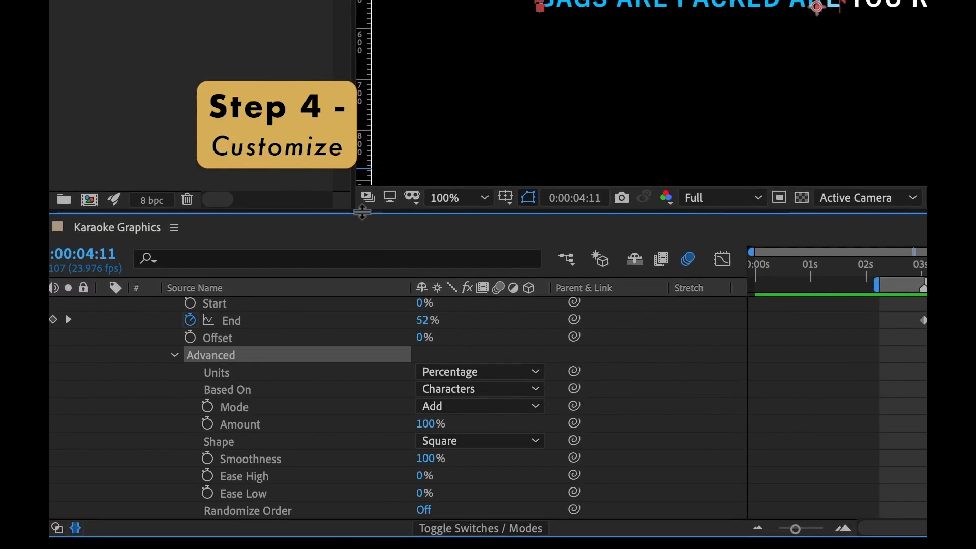
drag(362, 212, 363, 169)
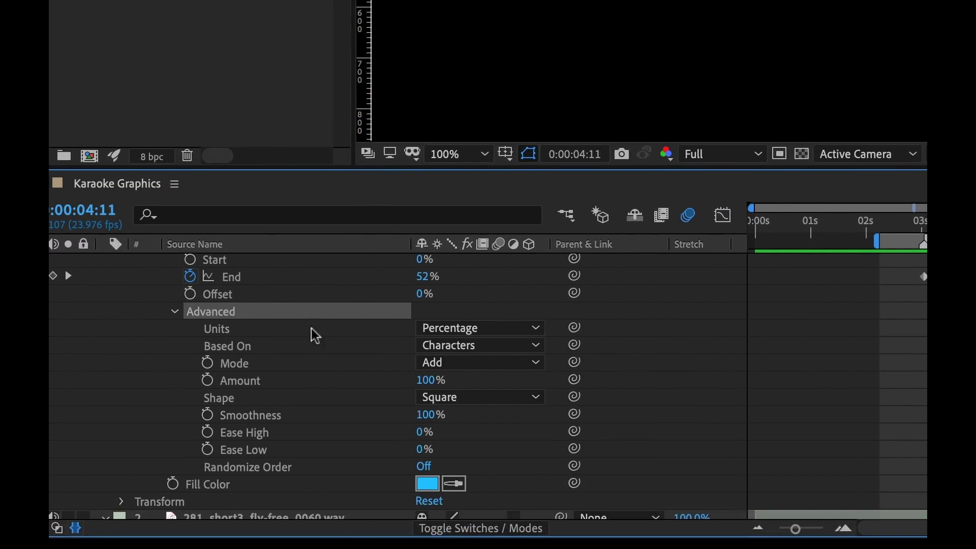
scroll(315, 336, up, 3)
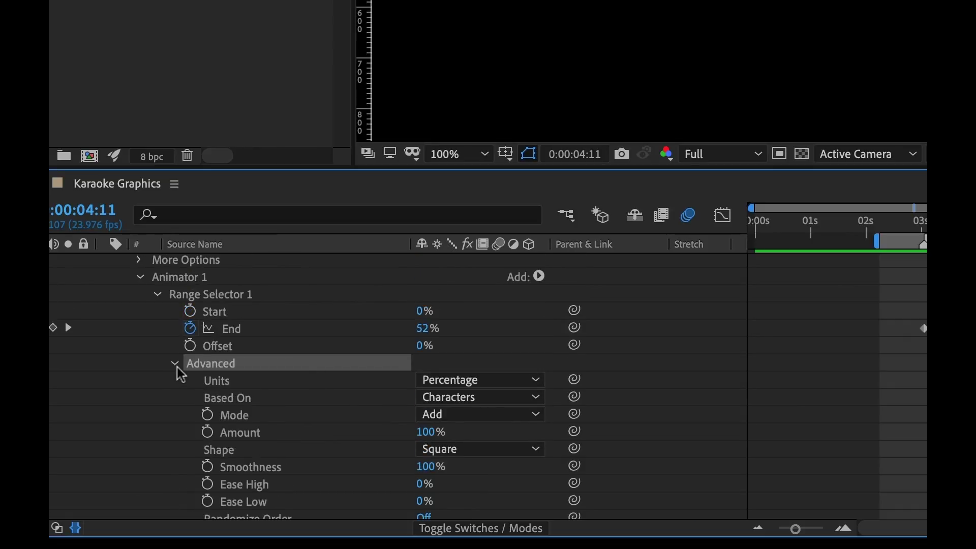
scroll(742, 373, down, 1)
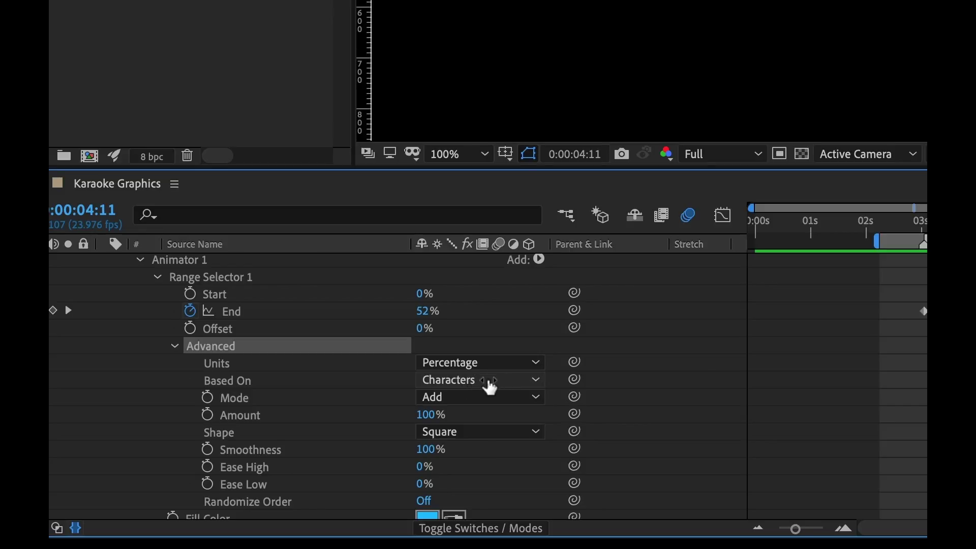
click(505, 382)
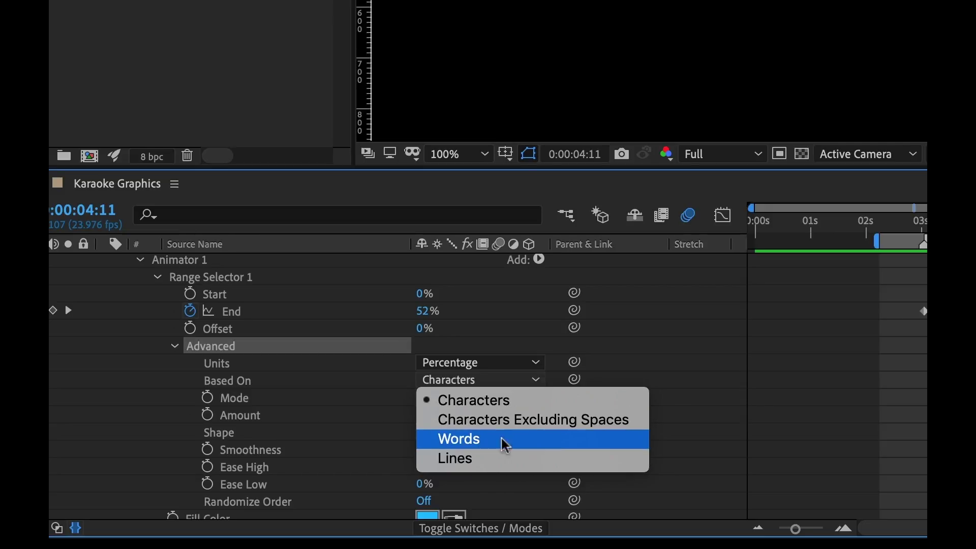
click(527, 441)
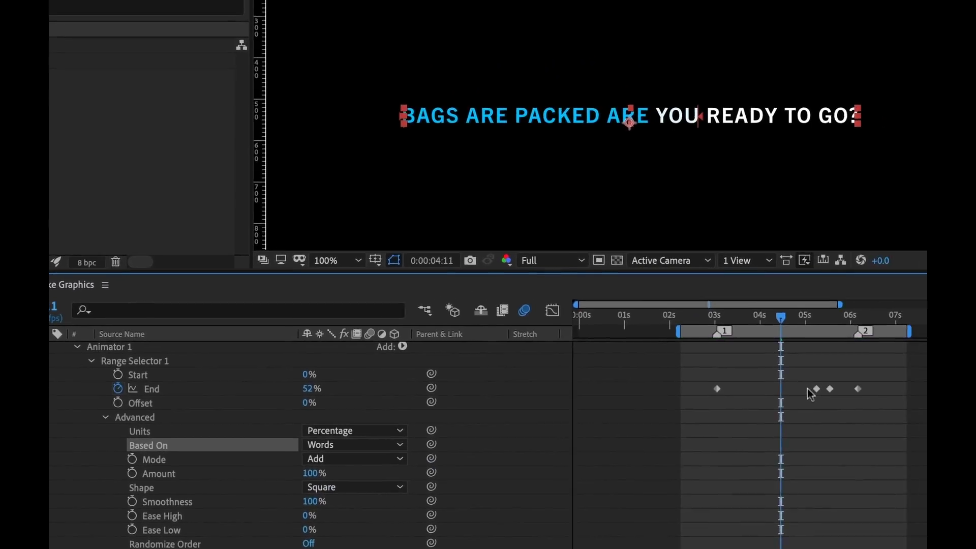
drag(762, 331, 674, 326)
key(space)
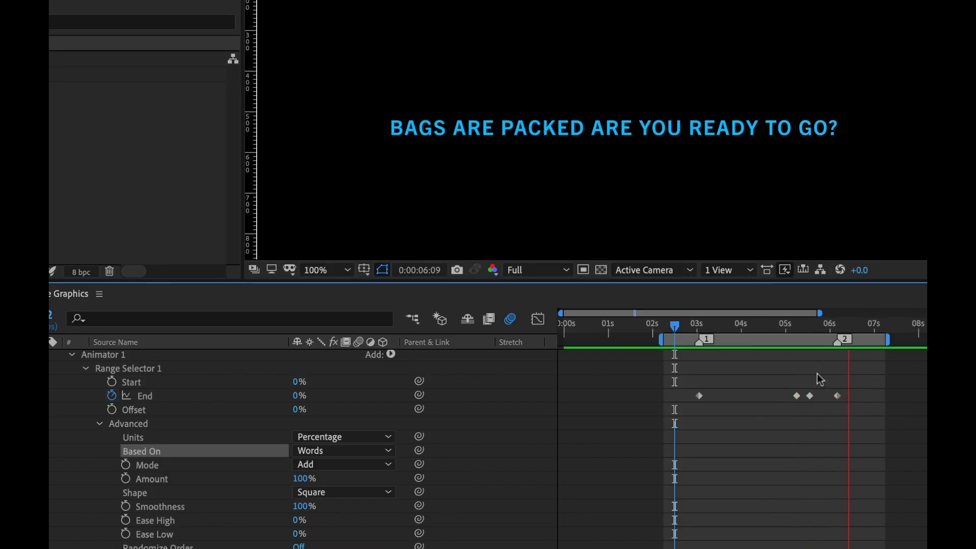
- Move the End keyframe for the word "go" to about 0:00:05:15 and replay the end of the line to check the sync
key(space)
drag(811, 329, 807, 330)
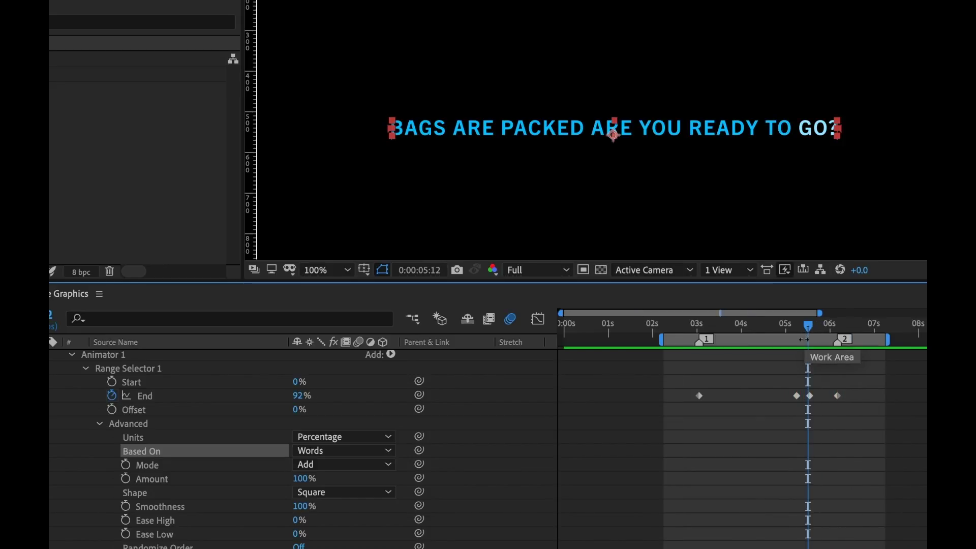
scroll(819, 360, up, 4)
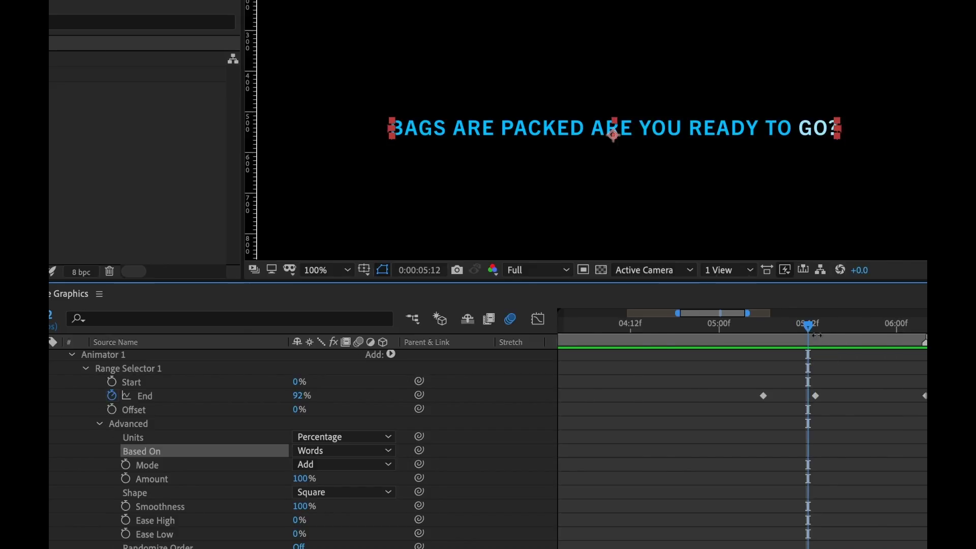
drag(815, 396, 829, 397)
drag(807, 328, 745, 337)
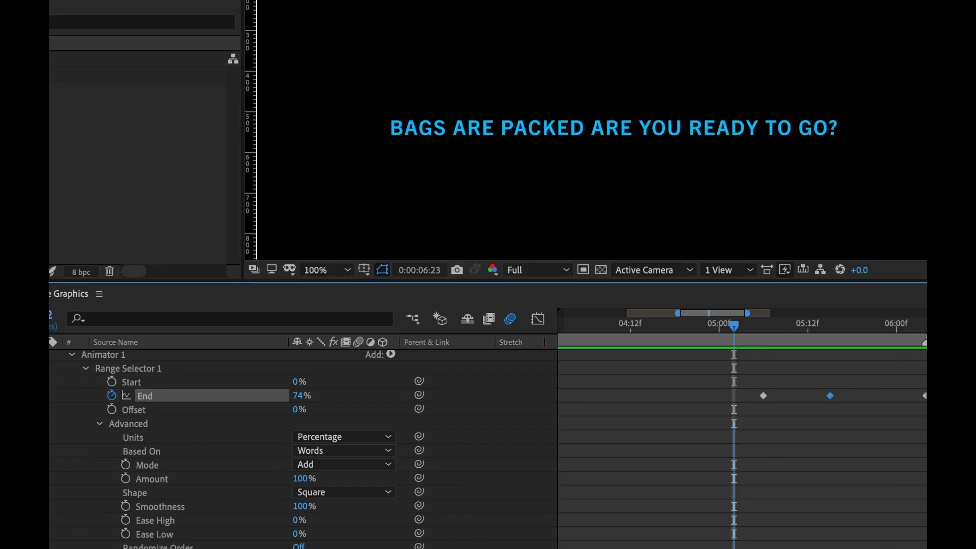
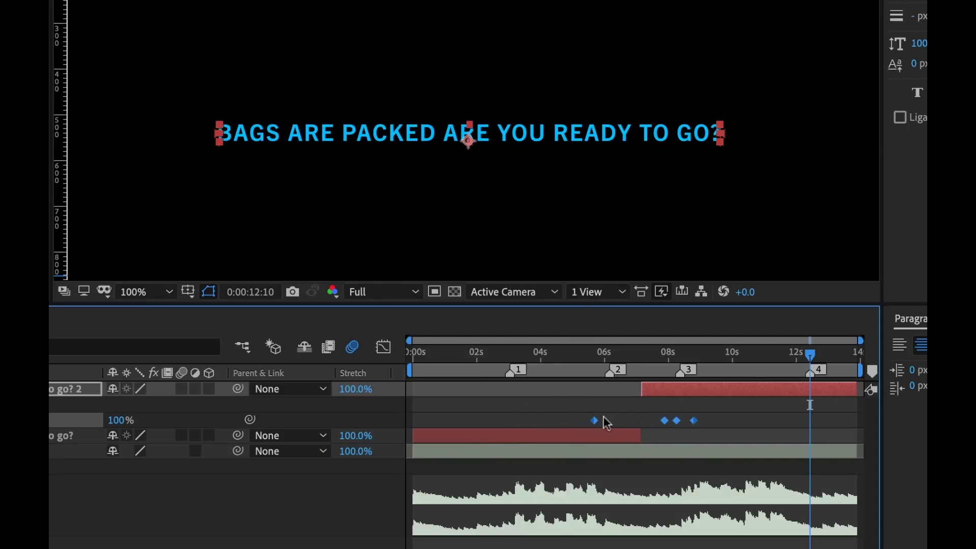
- Delete the duplicated lyric layer's middle End keyframes, keeping those at markers 3 and 4, and start the work area just before marker 3
click(773, 419)
drag(780, 419, 727, 437)
key(Delete)
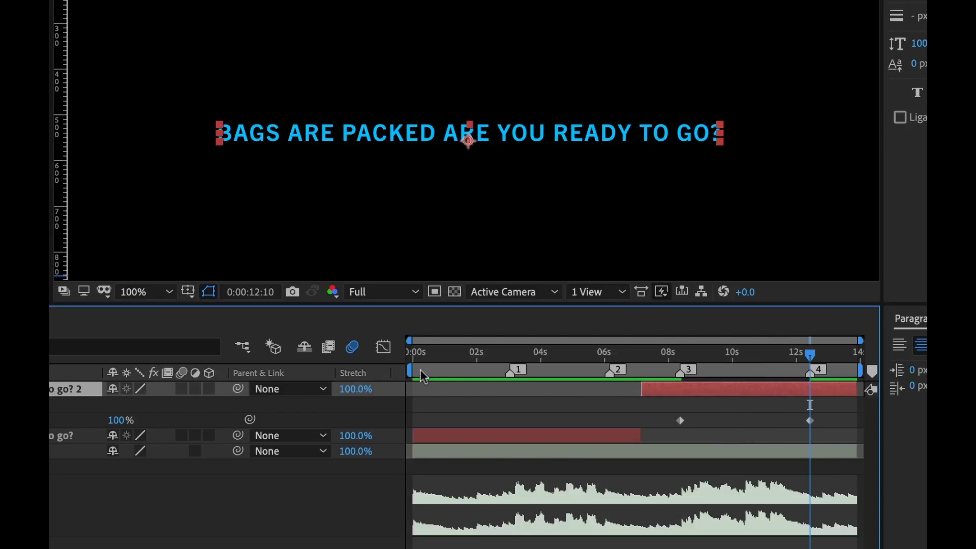
drag(402, 370, 652, 371)
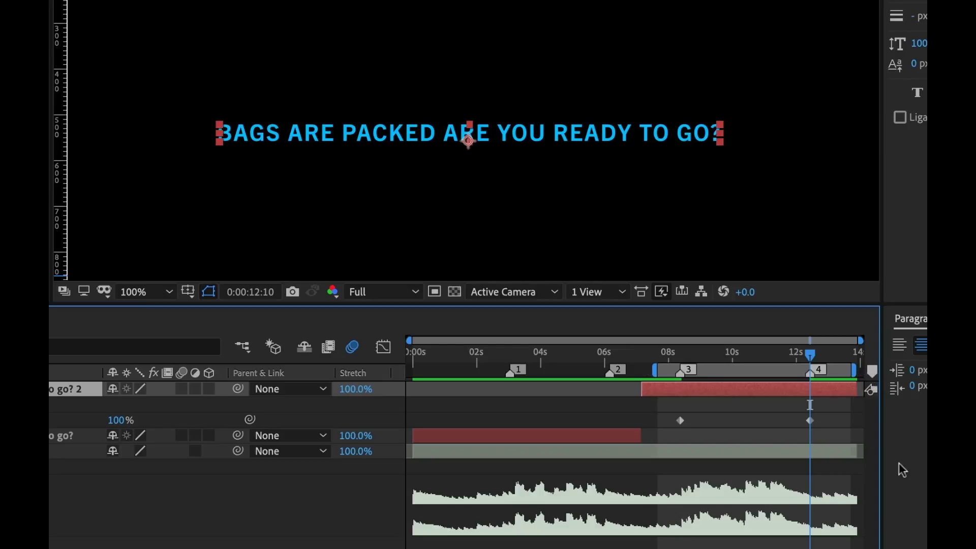
- Replace the duplicated layer's text with "THIS TIME TOMORROW WE'LL BE ON THE ROAD"
drag(810, 354, 728, 357)
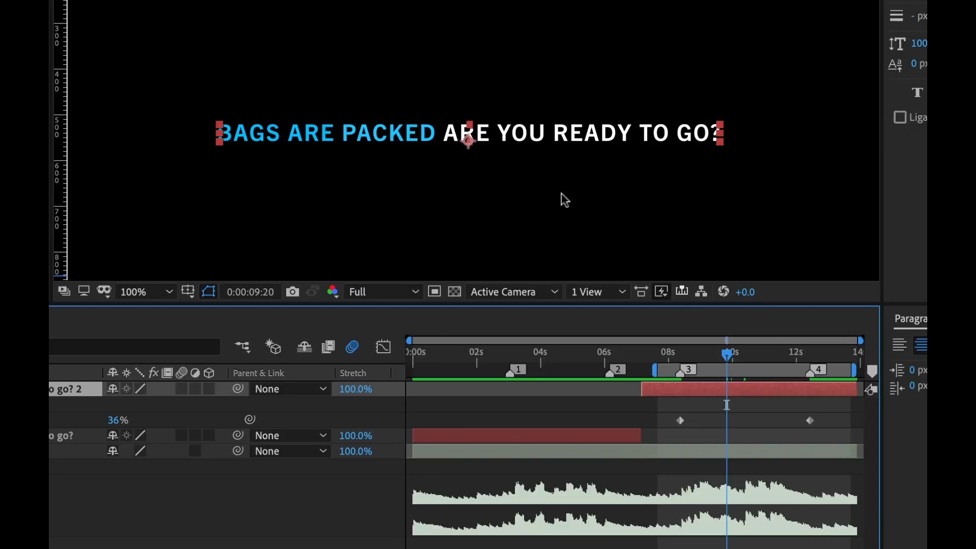
double_click(544, 138)
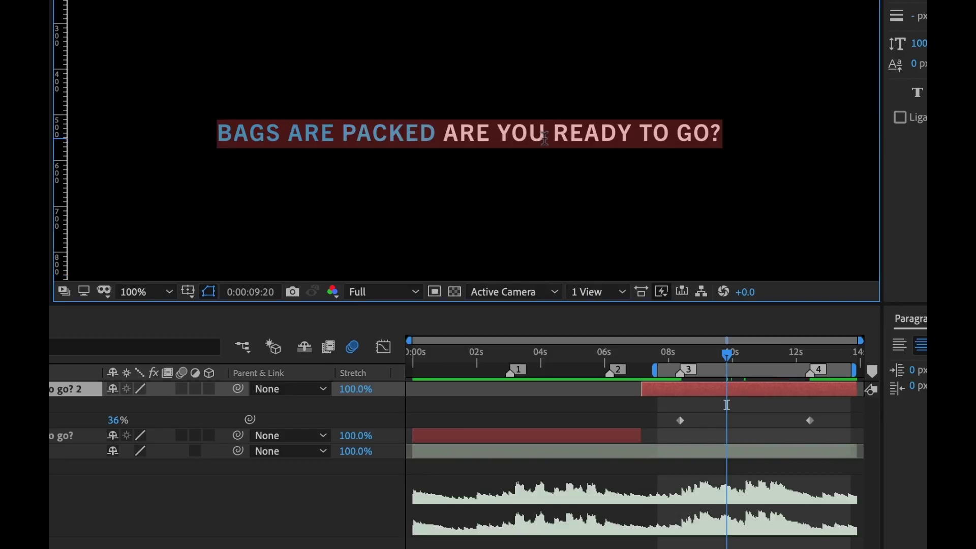
text(THIS TIME TOMORROW WE'LL BE ON THE ROAD)
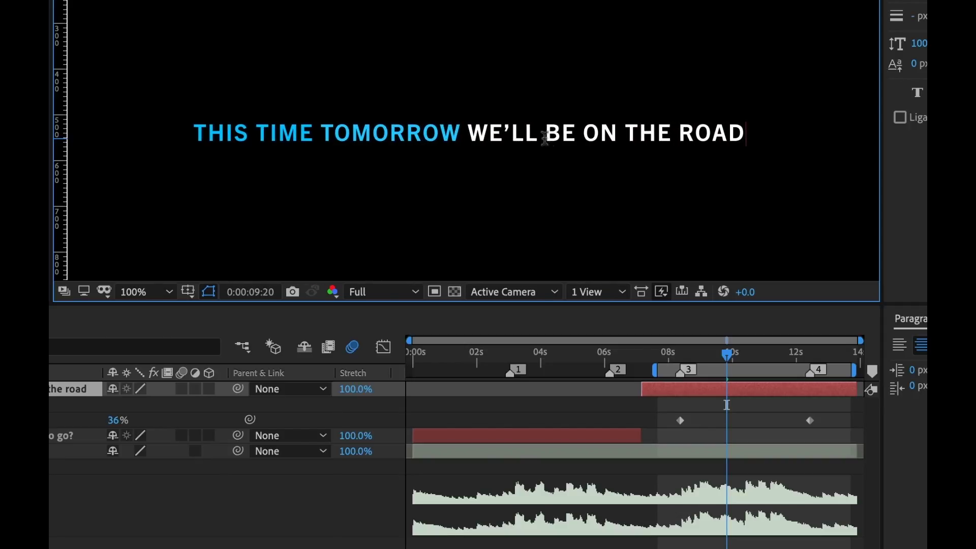
- Preview the second line's color sweep, move its last End keyframe slightly before marker 4, and replay from marker 3
click(750, 427)
key(space)
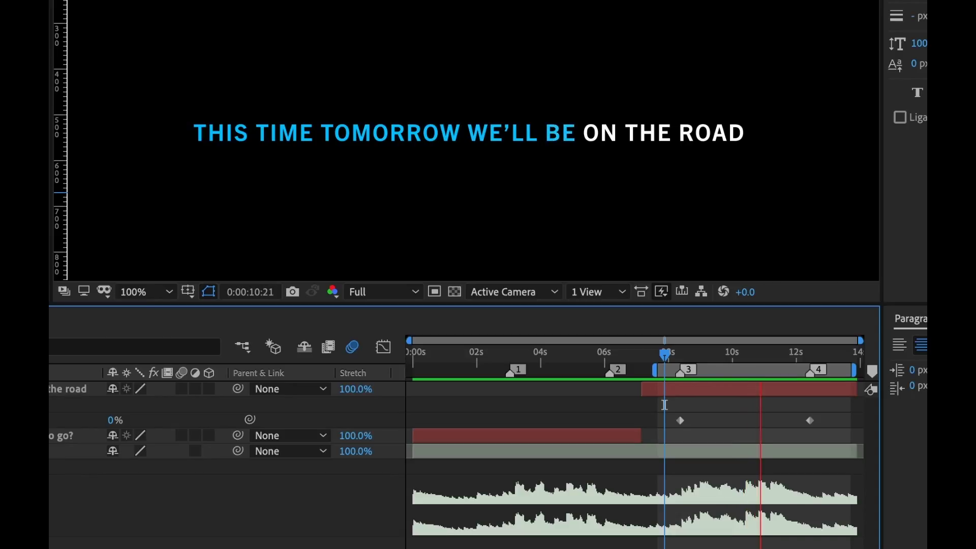
key(space)
click(809, 420)
drag(805, 420, 801, 419)
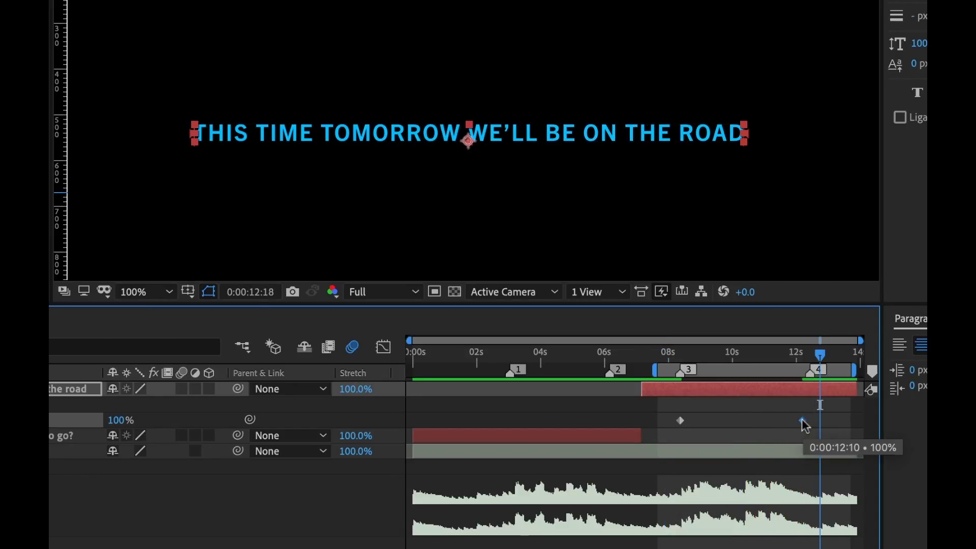
key(j)
key(space)
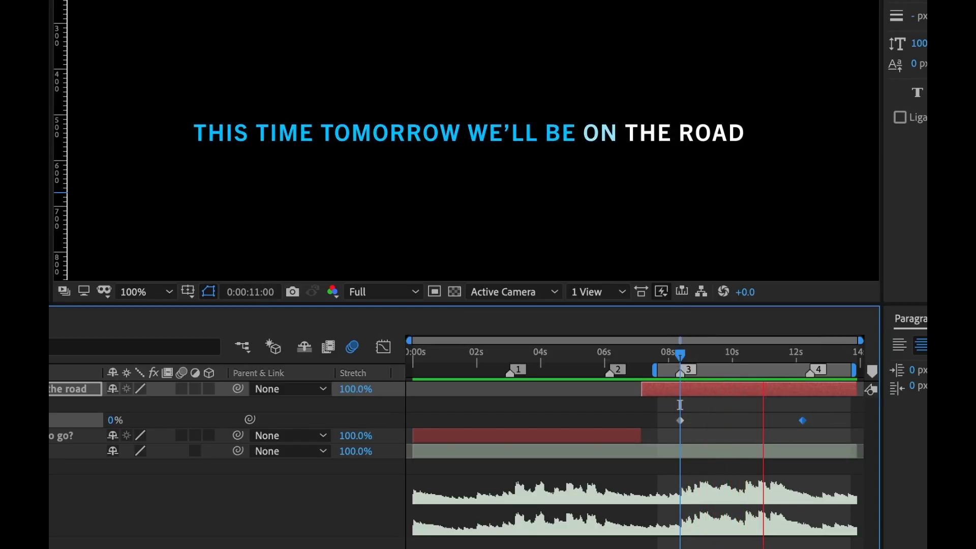
- Keyframe the second line's End at 52% for the word "be", shift the keyframe to about 0:00:10:07, and replay from 0:00:09:17
key(space)
mouse_move(752, 353)
mouse_down()
mouse_move(727, 352)
mouse_move(753, 351)
mouse_move(743, 351)
mouse_up()
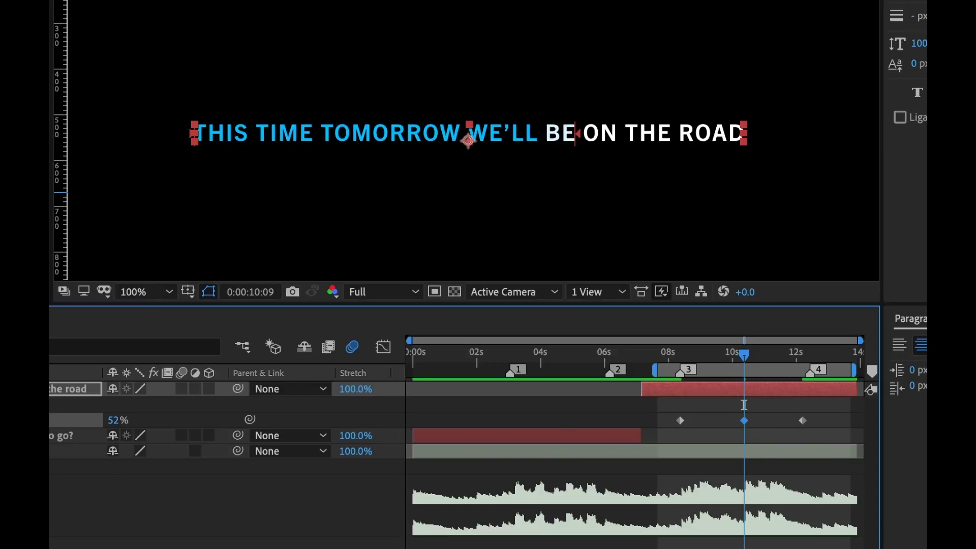
key(space)
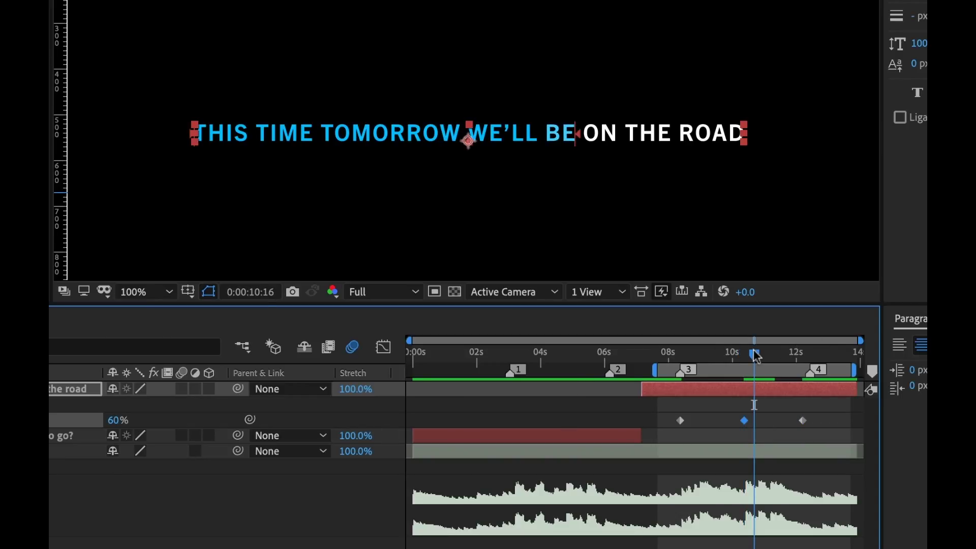
scroll(748, 358, up, 3)
drag(747, 354, 713, 354)
drag(724, 420, 713, 420)
click(638, 355)
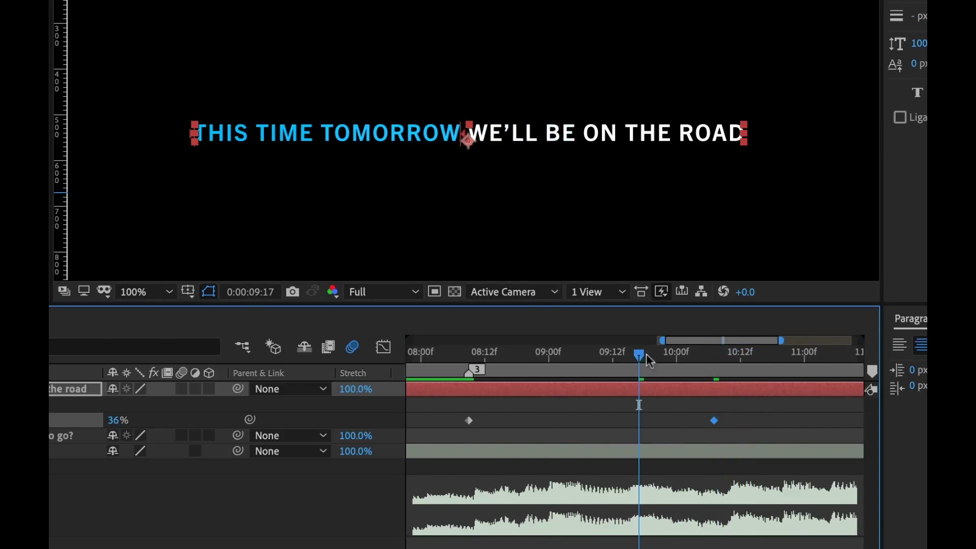
- Keyframe End at 62% at 0:00:10:11, placing the selector's end just before "on", and play back the passage
drag(701, 354, 739, 351)
drag(577, 137, 584, 138)
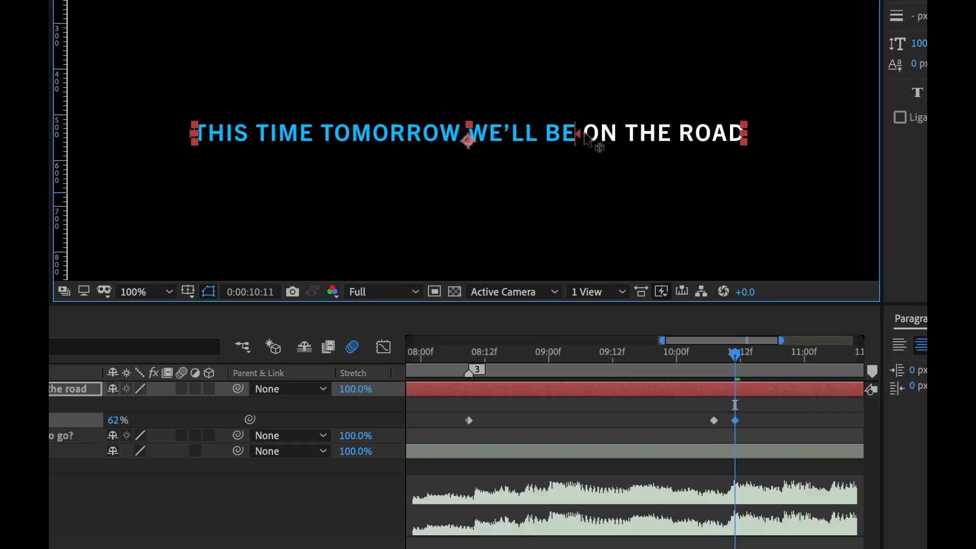
click(699, 357)
key(space)
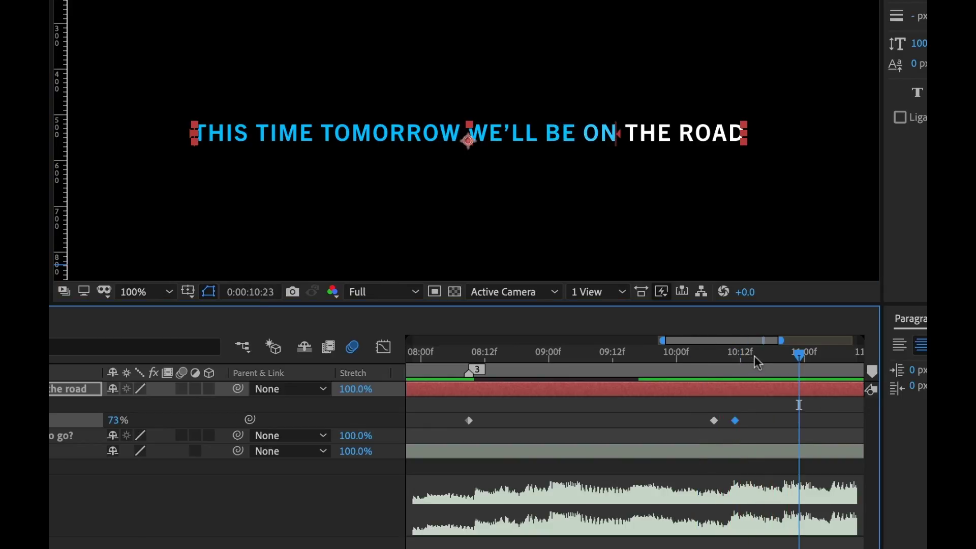
- Keyframe End at 75% at 0:00:10:19, placing the selector's end just before "the", and continue the playback
click(777, 348)
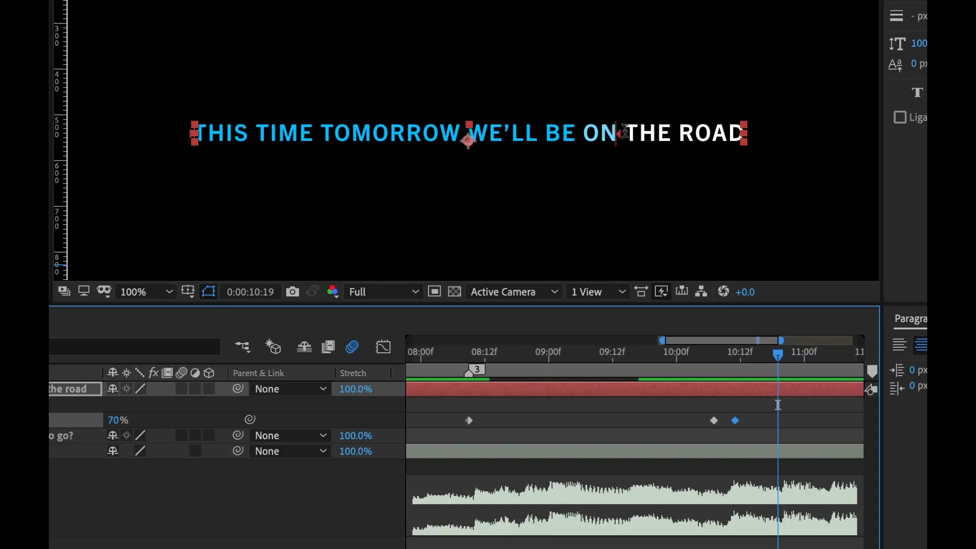
drag(623, 140, 632, 142)
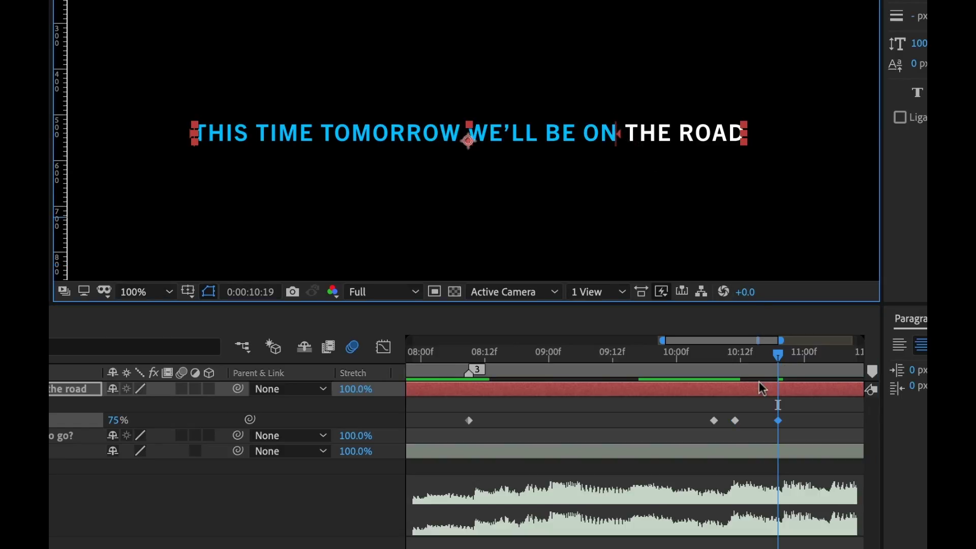
key(space)
- Keyframe End at 0:00:11:06 with the selector's end between "the" and "road", and replay the sweep to the end of the line
click(836, 356)
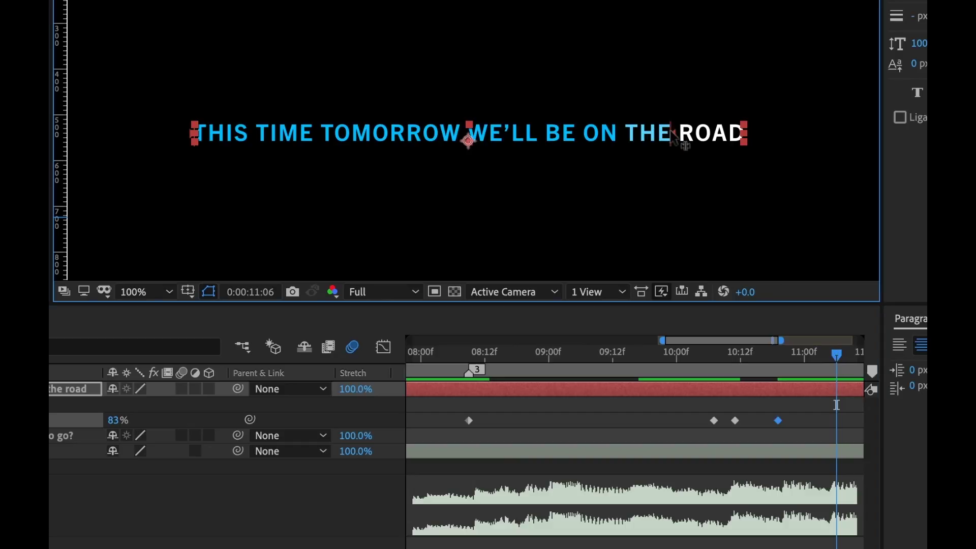
click(694, 350)
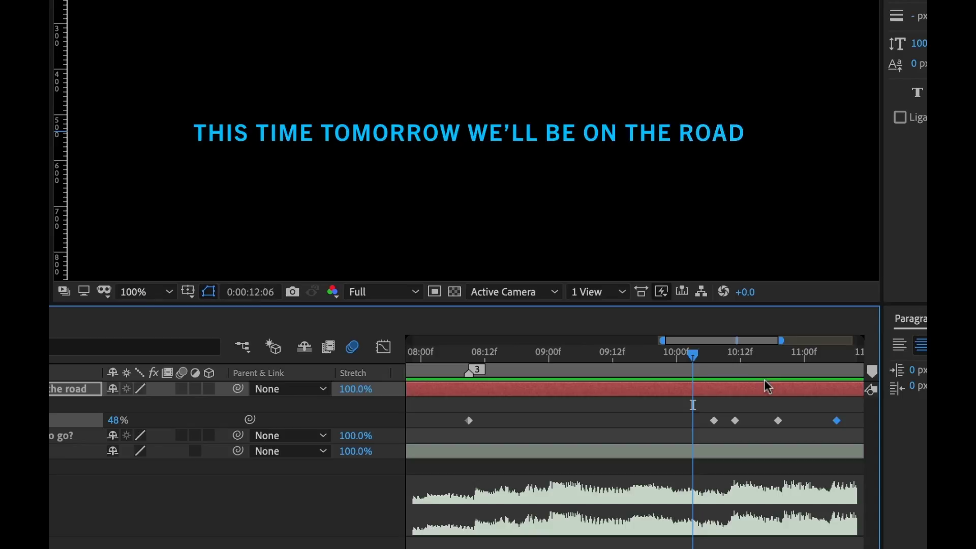
click(764, 386)
- Extend the work area to the full composition and play back both lyric lines with the song
key(semicolon)
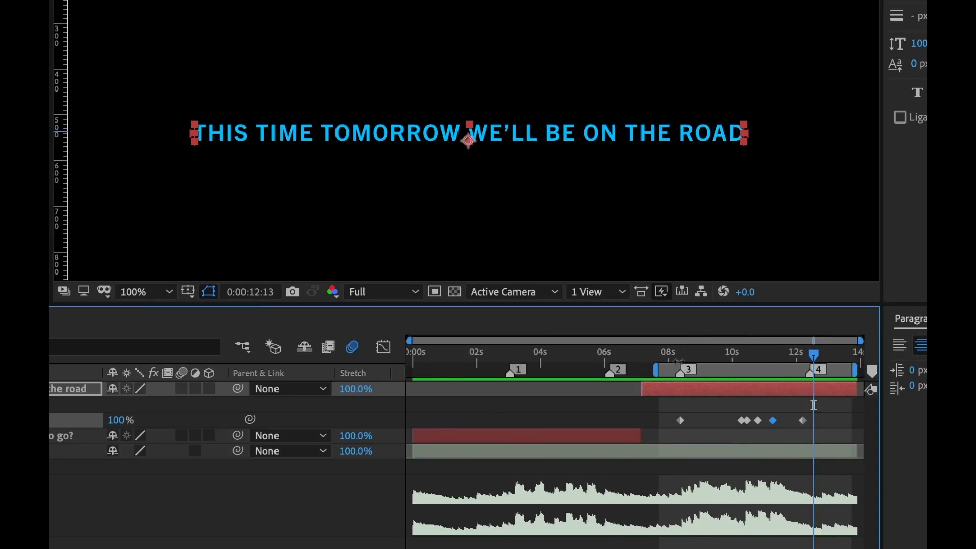
double_click(724, 372)
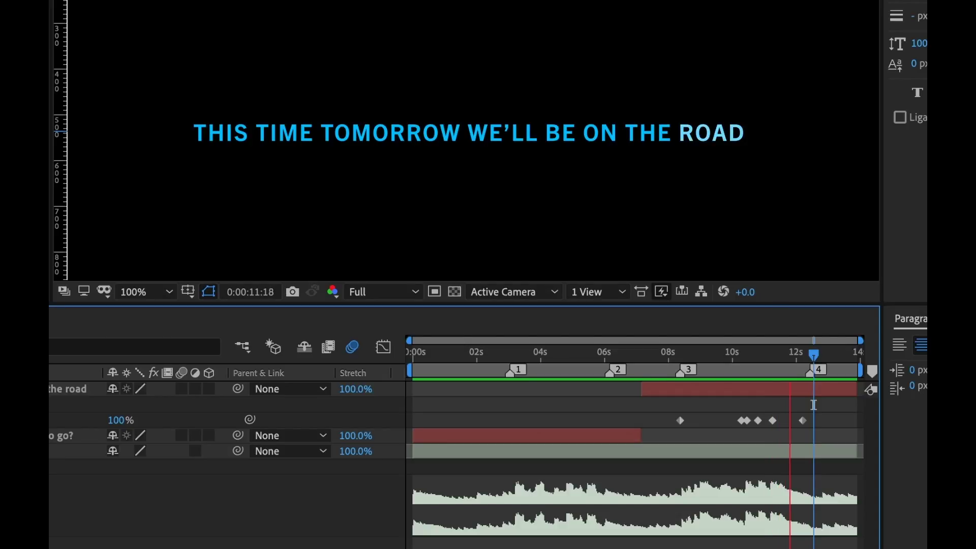
drag(814, 405, 855, 405)
mouse_move(778, 353)
mouse_down()
mouse_move(705, 354)
mouse_move(778, 354)
mouse_move(763, 353)
mouse_up()
click(772, 388)
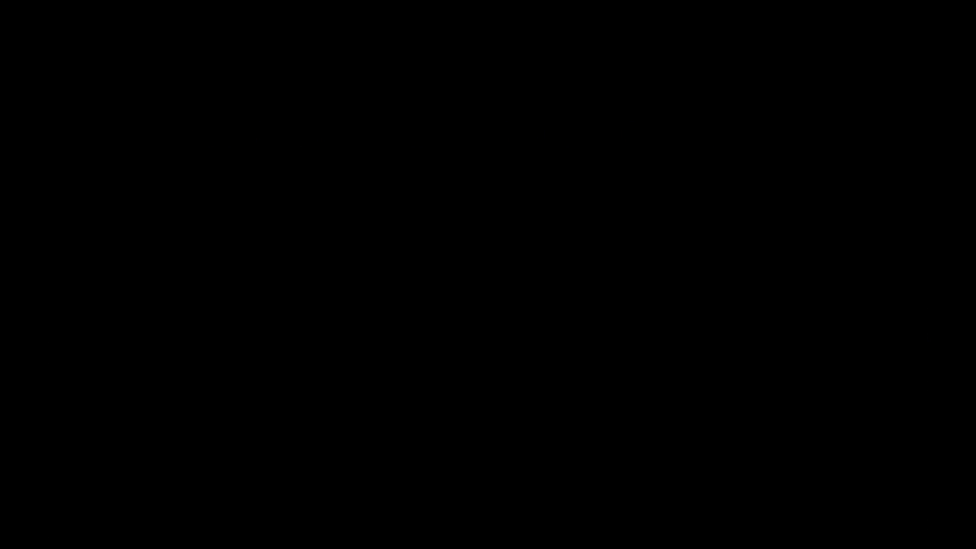